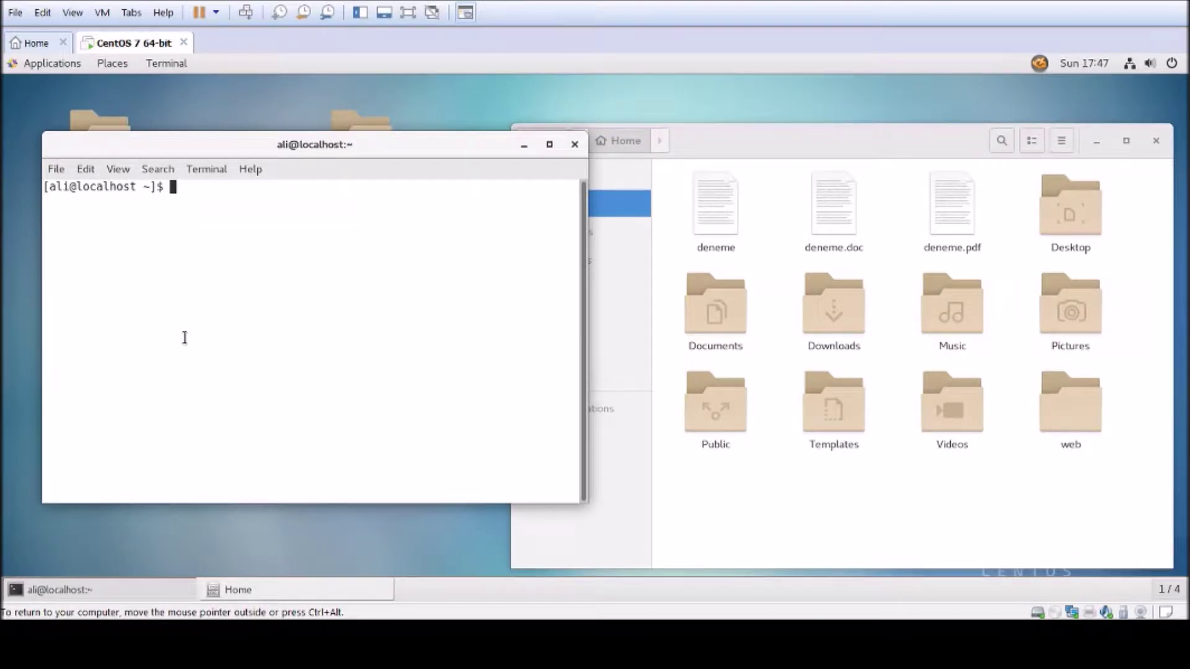
Create a directory named ali in the home directory with mkdir, and check its contents in the file manager.
text(mkdir ali)
key(Return)
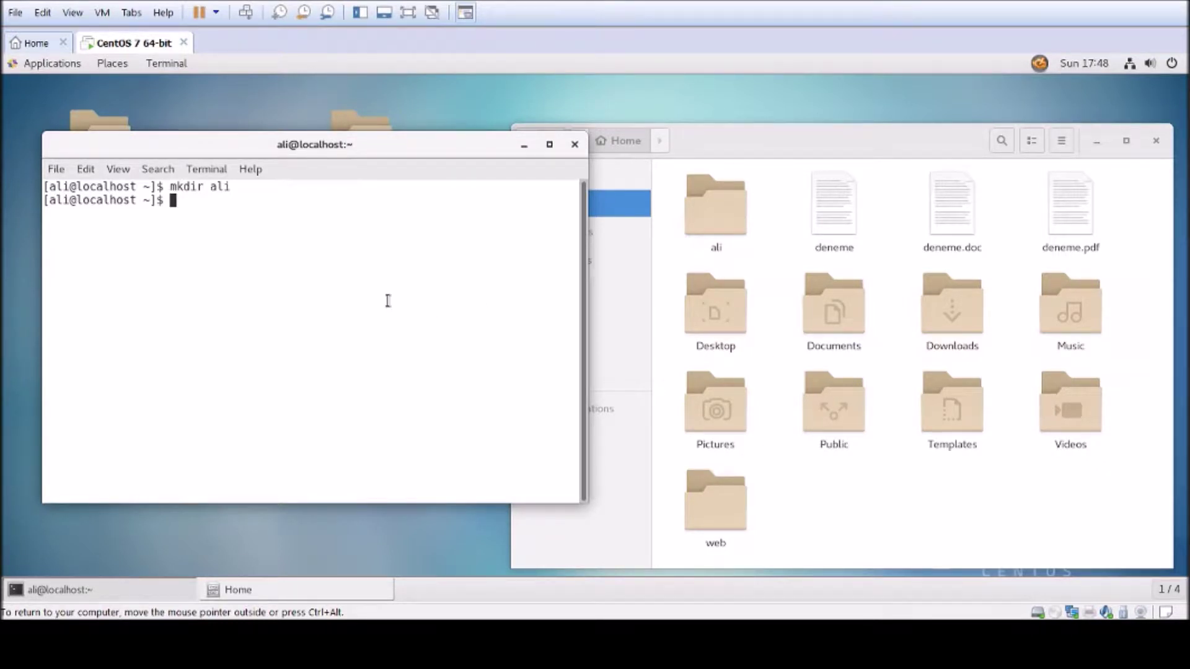
click(721, 208)
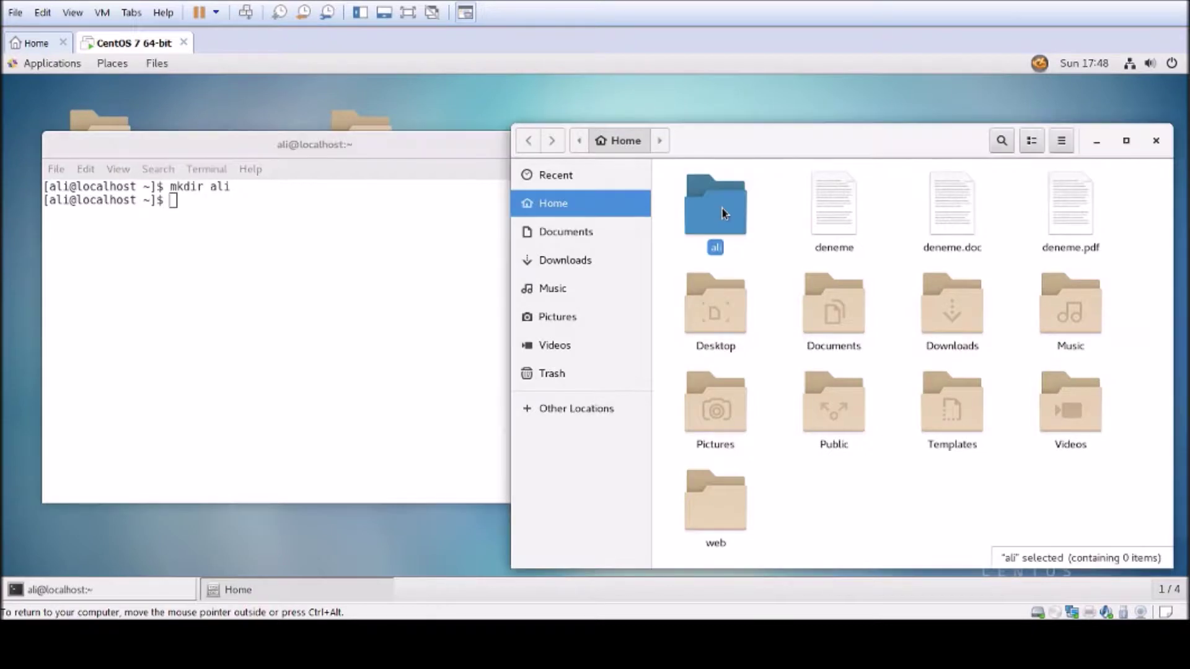
double_click(723, 208)
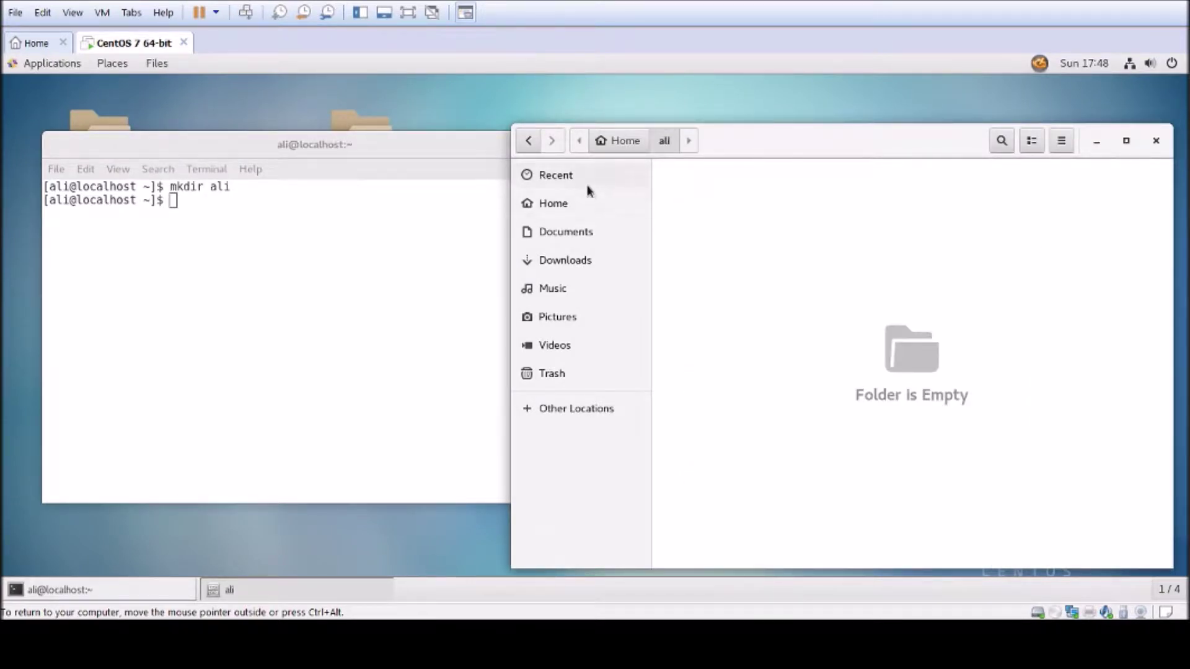
click(533, 148)
Create the nested directories var/log/messages in the home directory in one go using mkdir -p.
click(370, 291)
text(mkdir -p)
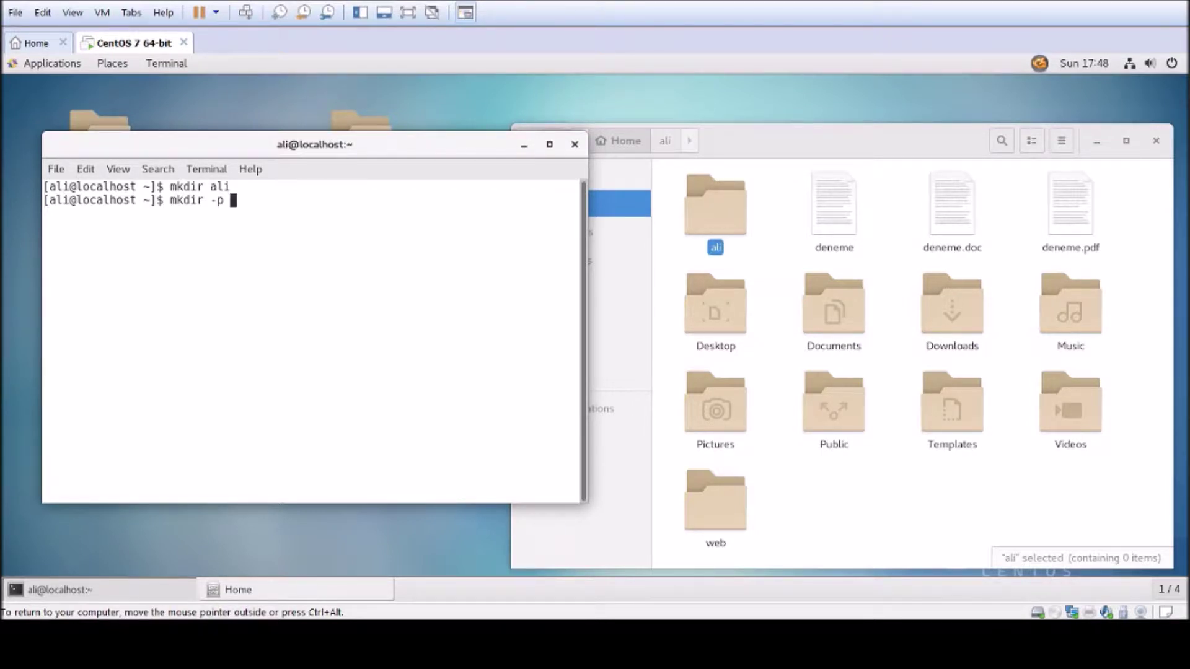
text(var/log/messea)
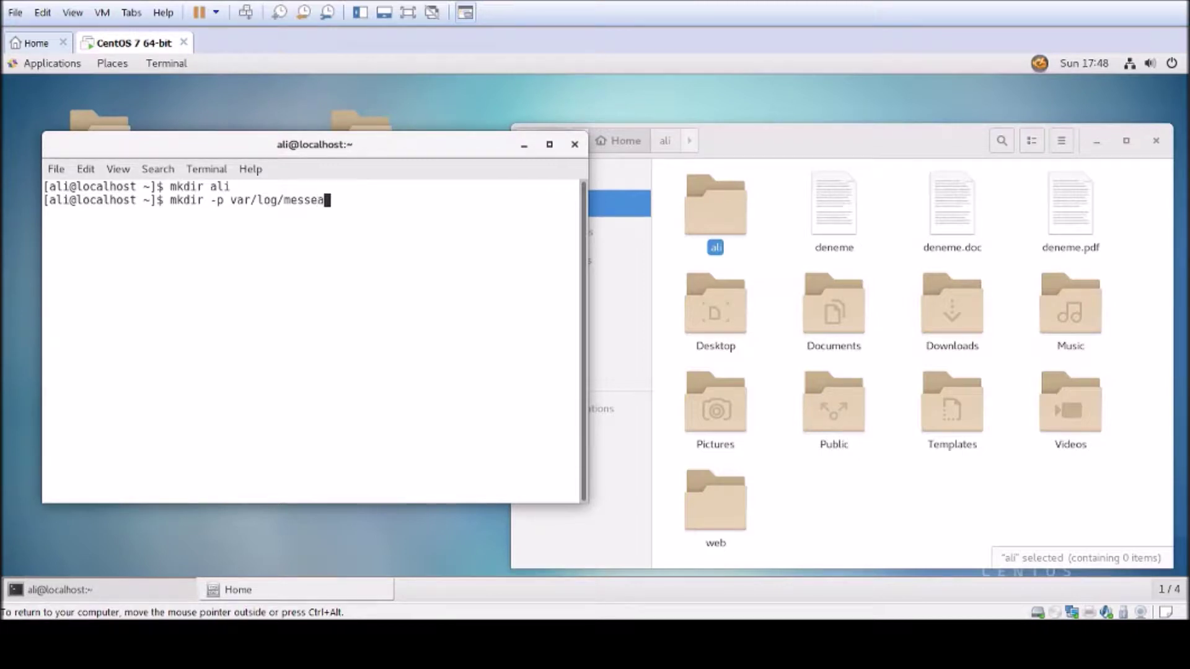
text(ges)
key(BackSpace)
key(BackSpace)
key(BackSpace)
key(BackSpace)
text(ages)
key(Return)
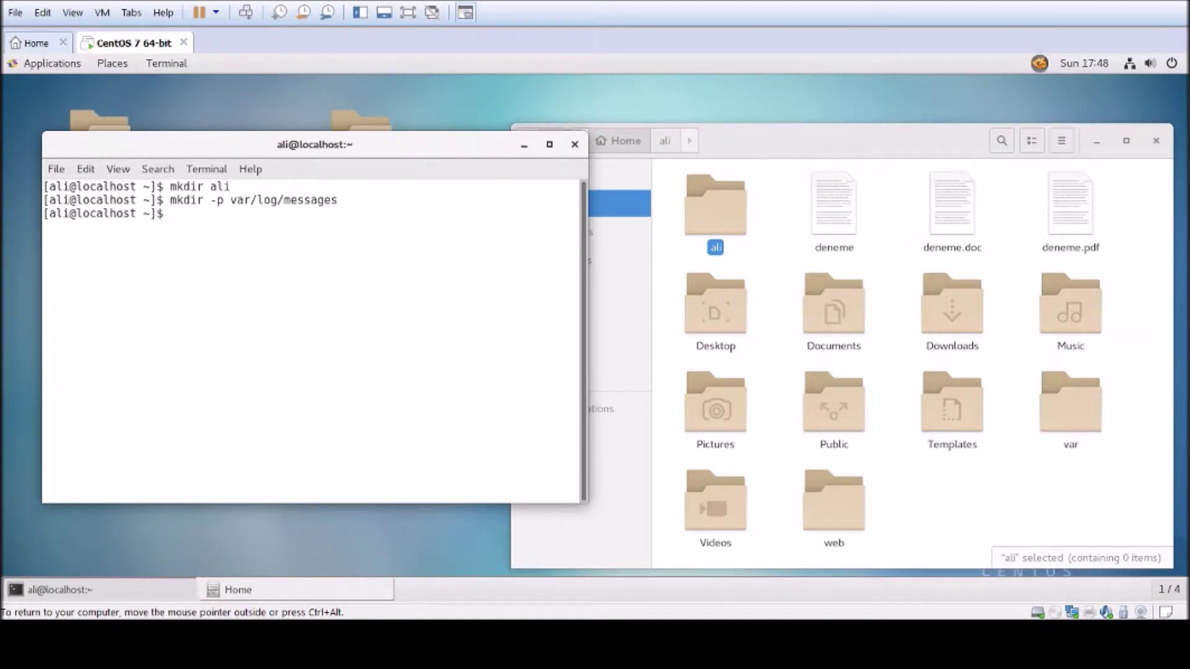
Browse through the var and log folders in the file manager to check the nested directory structure.
click(943, 491)
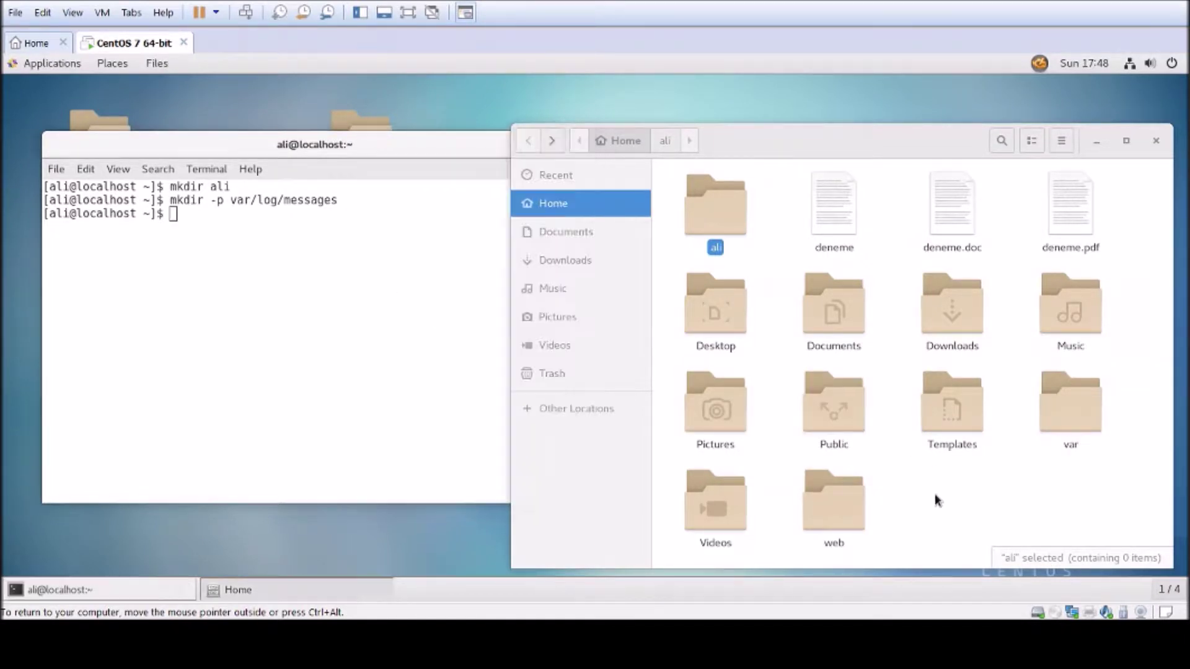
double_click(1064, 415)
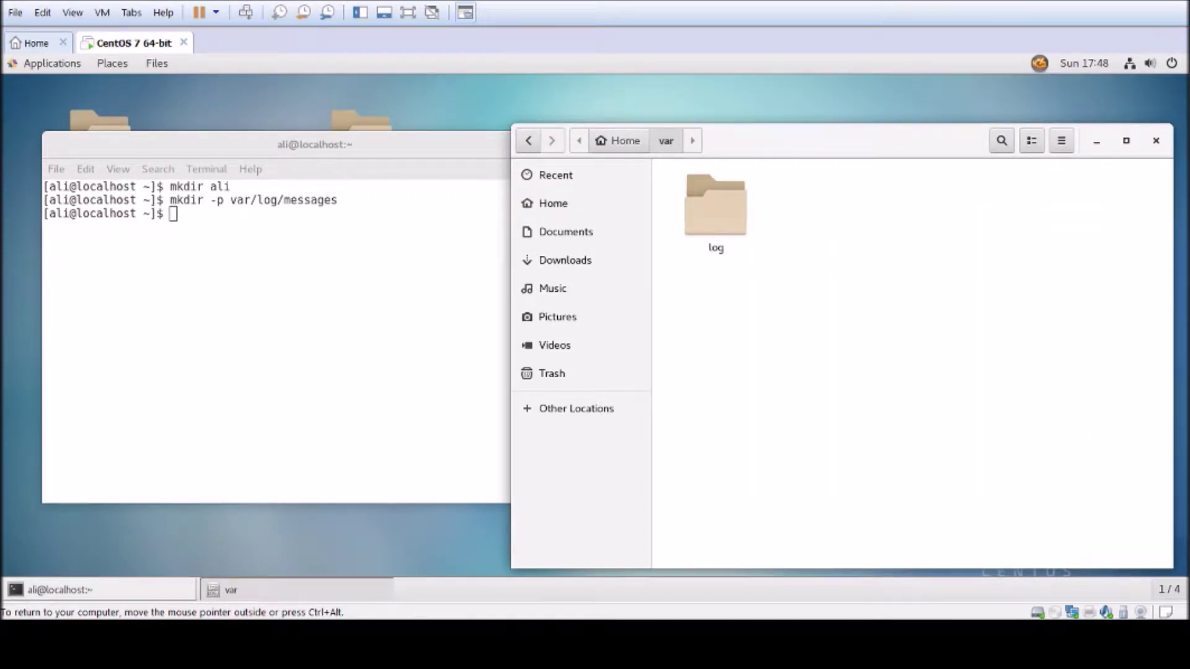
double_click(725, 214)
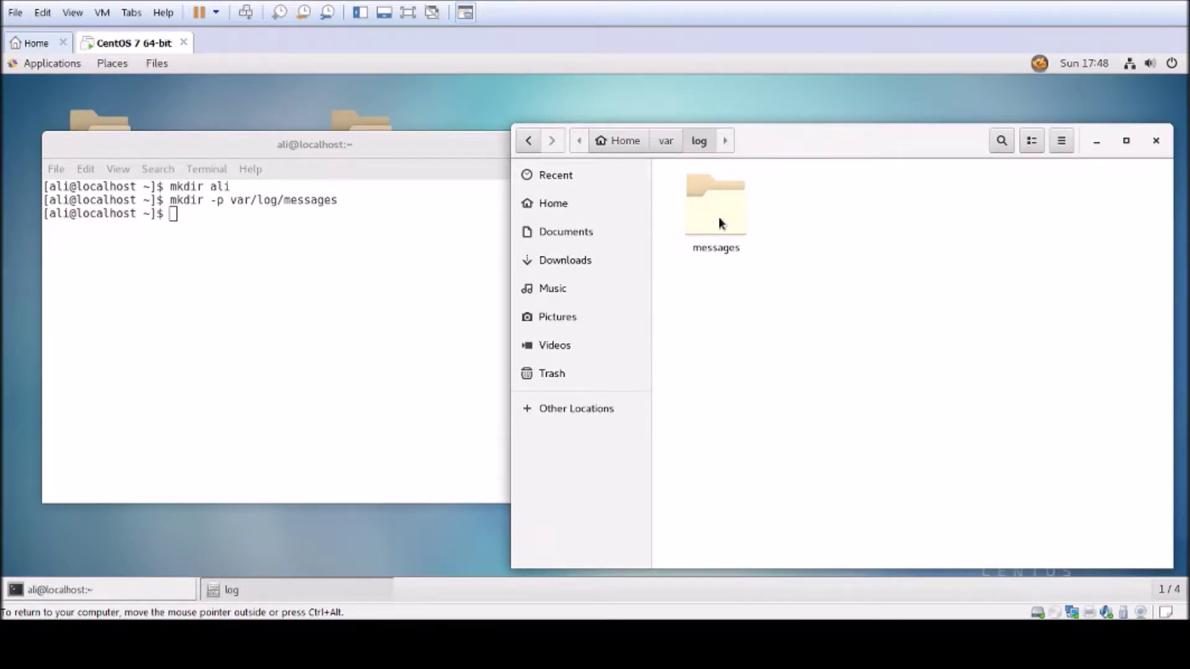
click(342, 291)
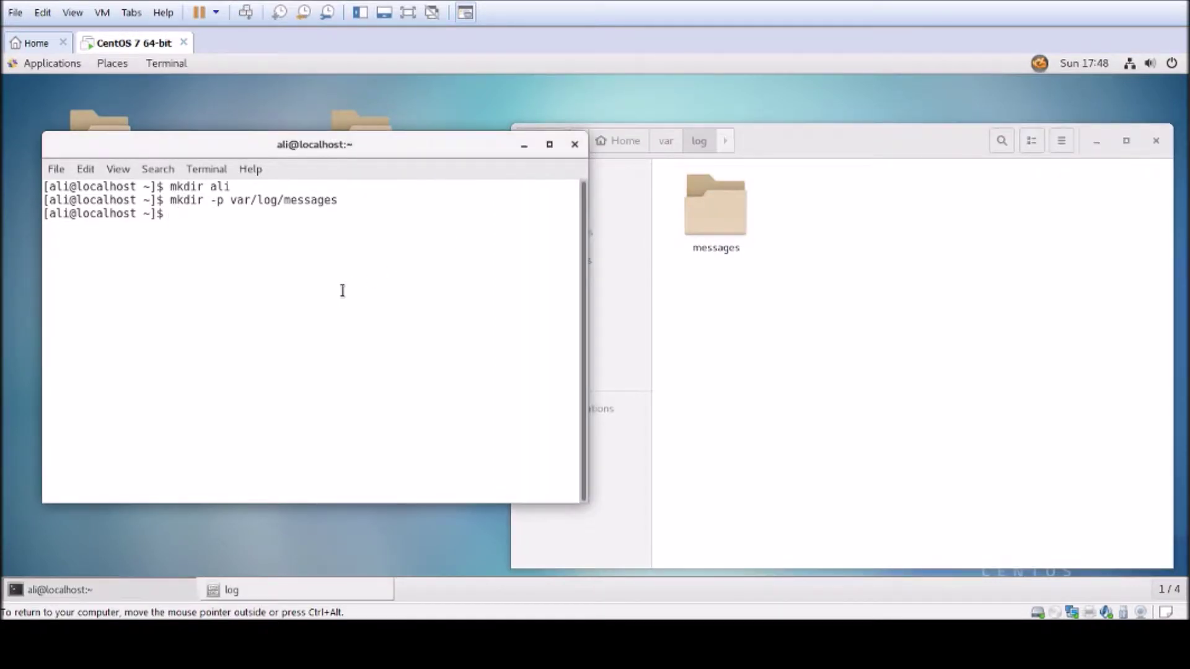
key(Up)
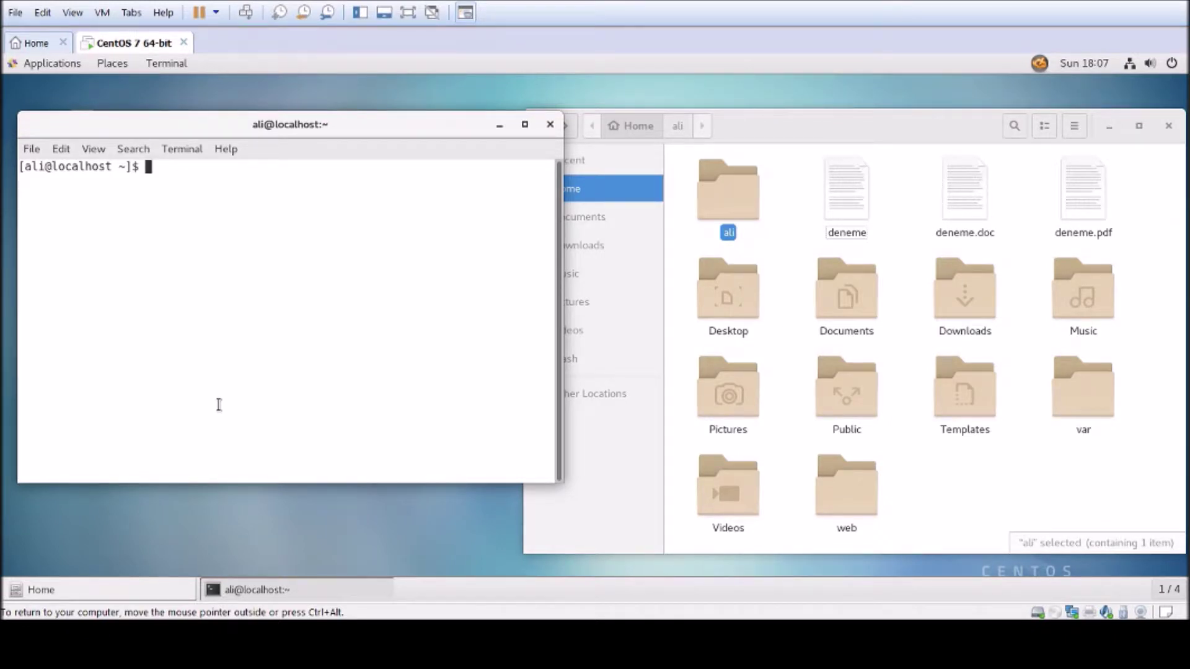
Copy the file deneme to denemeninkopyasi with cp, and open the copy in the text editor to check it.
text(cp)
text(deneme denem)
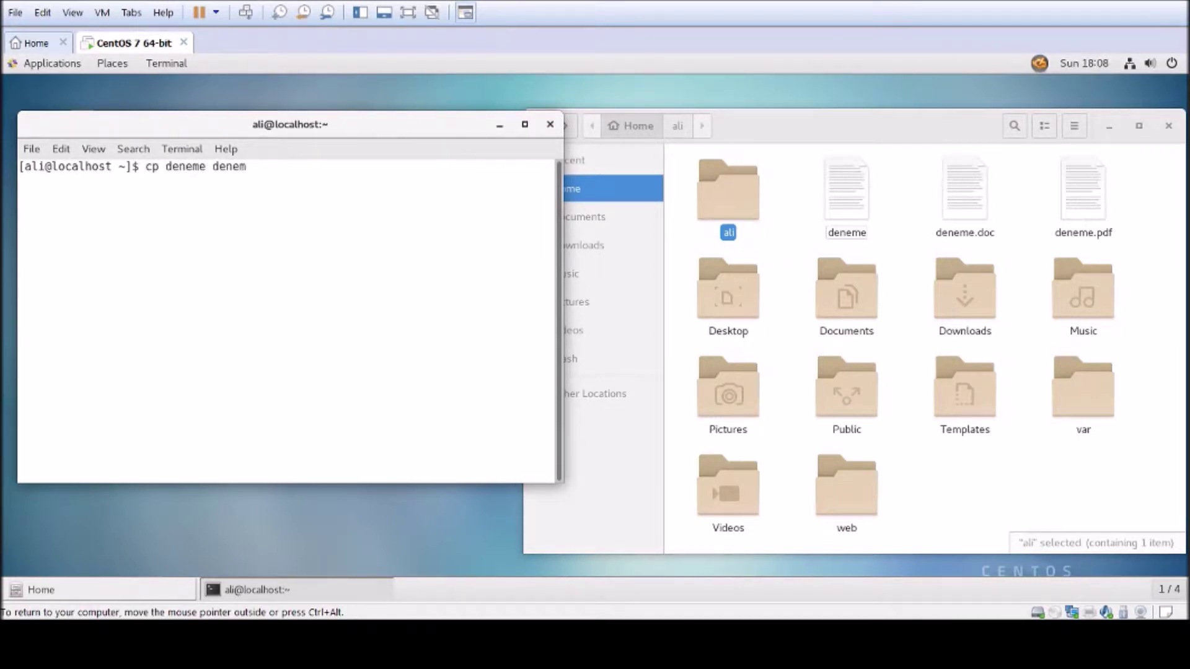
text(eninkopyasi)
key(Left)
key(Left)
key(Left)
key(Left)
key(Left)
key(Left)
key(Left)
key(Left)
key(Left)
key(Left)
key(Left)
key(Left)
key(Left)
key(Left)
key(Left)
key(Left)
key(Left)
key(Left)
key(Left)
key(Left)
key(Right)
key(Right)
key(Right)
key(Right)
key(Right)
key(Right)
key(Right)
key(Right)
key(Left)
key(Left)
key(Right)
key(Right)
key(Right)
key(Right)
key(Right)
key(Right)
key(Right)
key(Right)
key(Right)
key(Right)
key(Right)
key(Right)
key(Right)
key(Right)
key(Right)
key(Right)
key(Right)
key(Right)
key(Return)
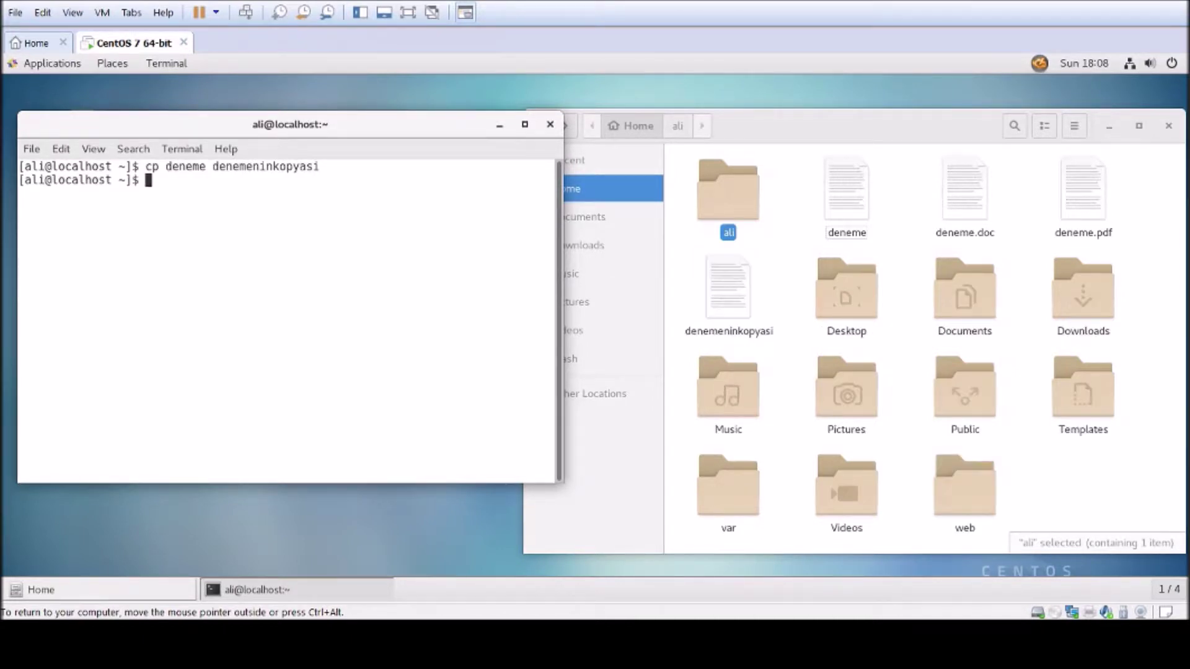
double_click(746, 276)
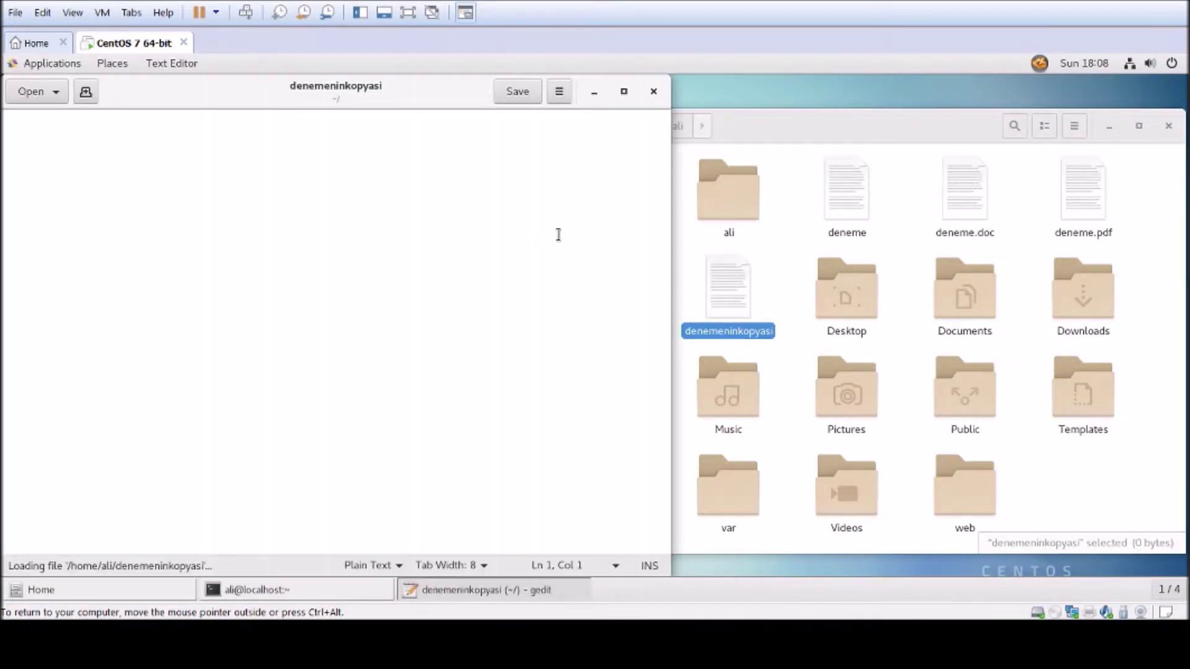
click(653, 92)
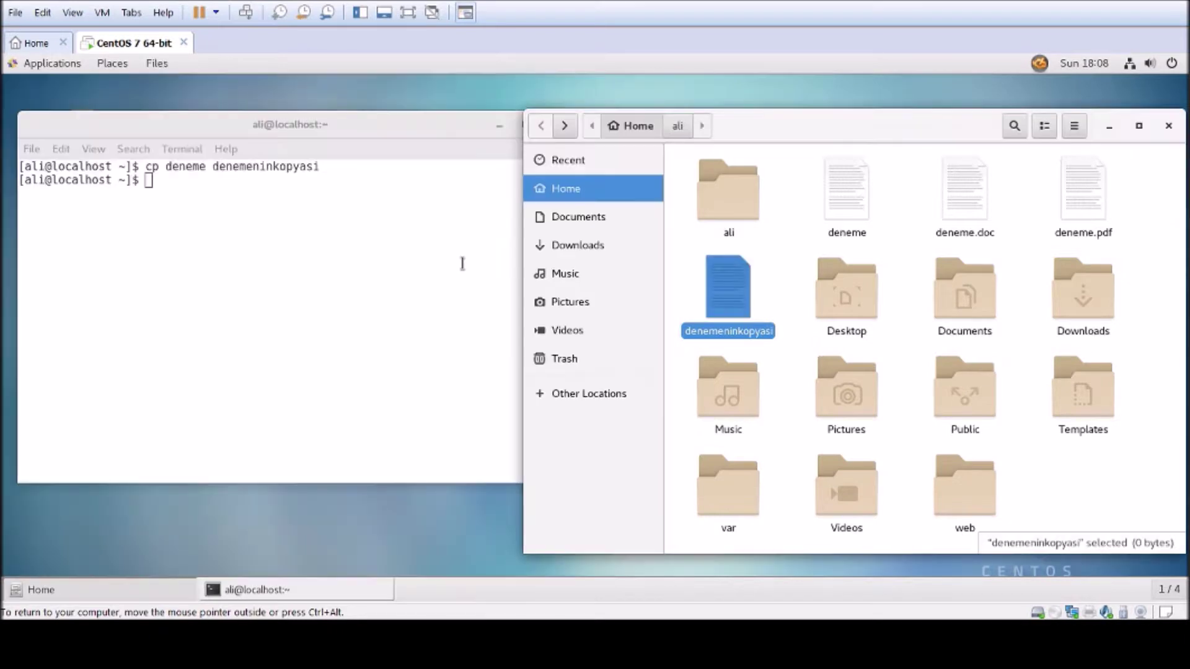
Try to copy the directory ali to alikopyasi using cp without the recursive option.
click(409, 295)
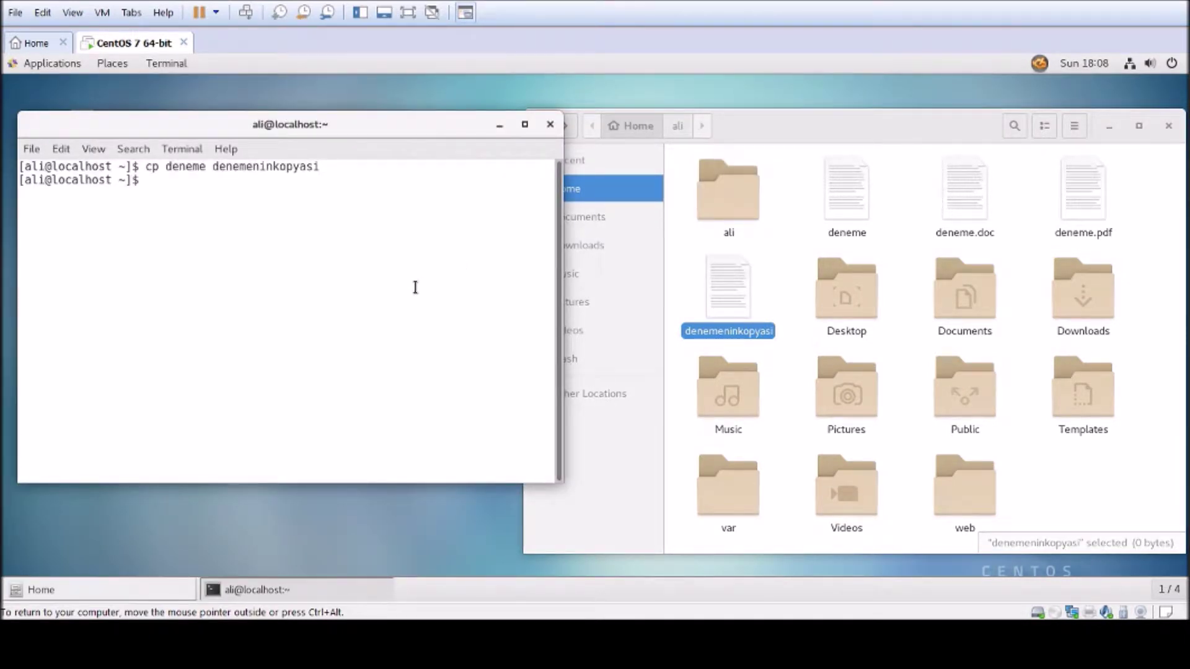
key(Up)
key(BackSpace)
key(BackSpace)
key(BackSpace)
key(BackSpace)
key(BackSpace)
key(BackSpace)
key(BackSpace)
key(BackSpace)
key(BackSpace)
key(BackSpace)
key(BackSpace)
key(BackSpace)
key(BackSpace)
key(BackSpace)
key(BackSpace)
key(BackSpace)
key(BackSpace)
key(BackSpace)
key(BackSpace)
key(BackSpace)
key(BackSpace)
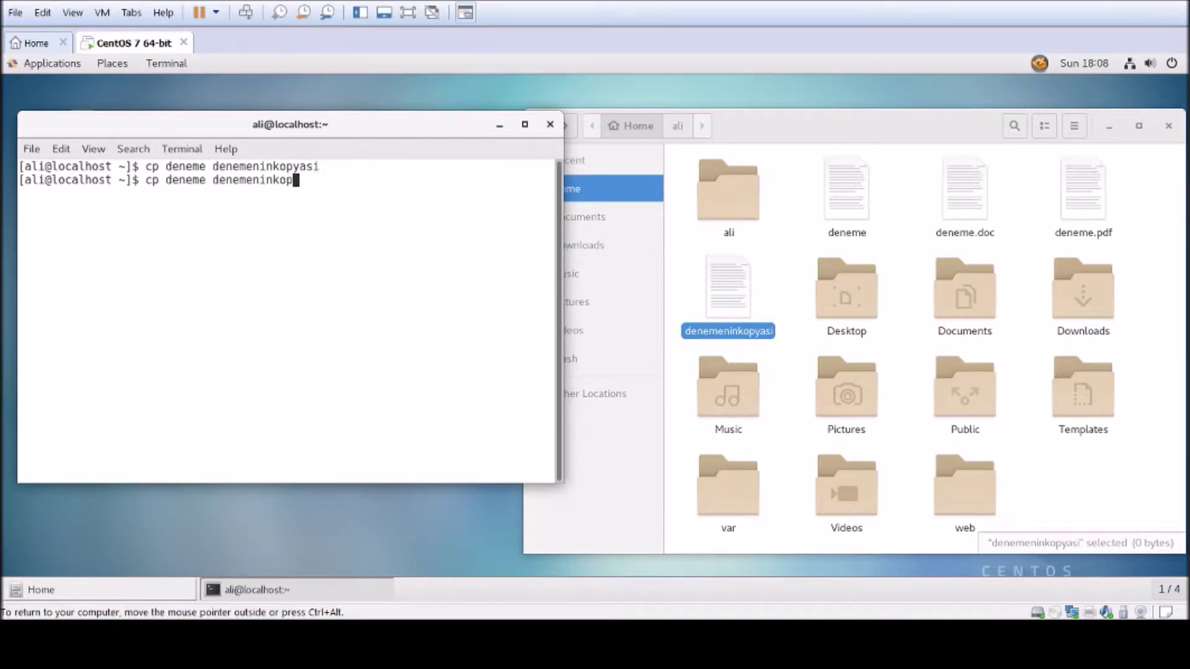
text(cp )
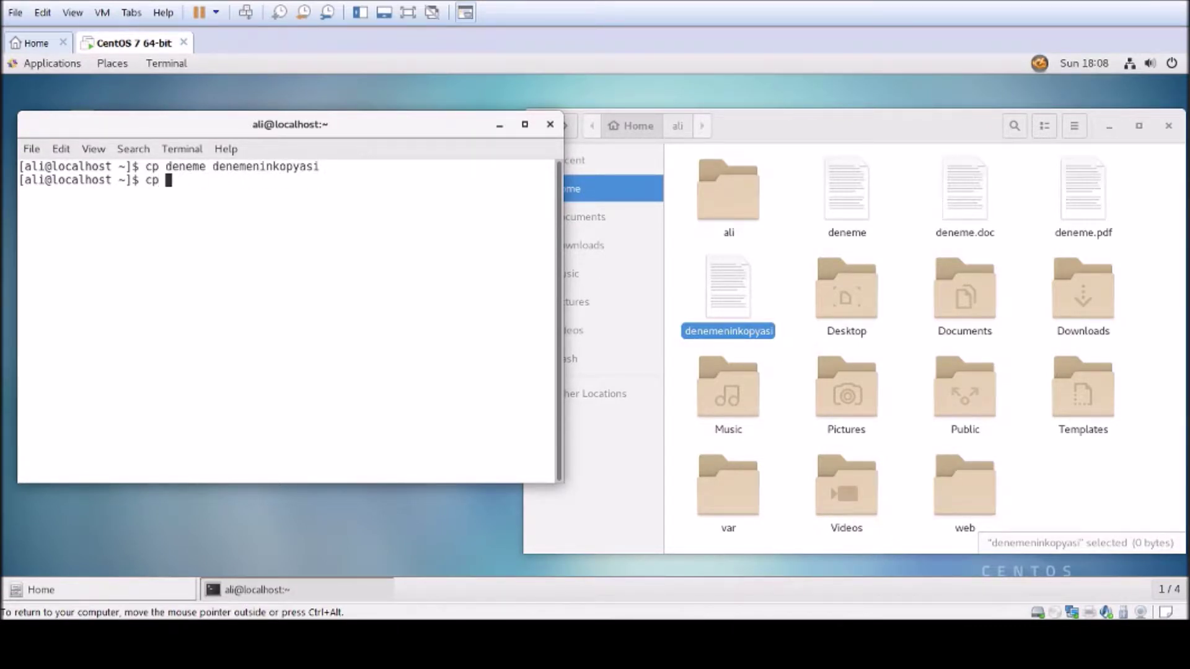
text(ali alikopyasi)
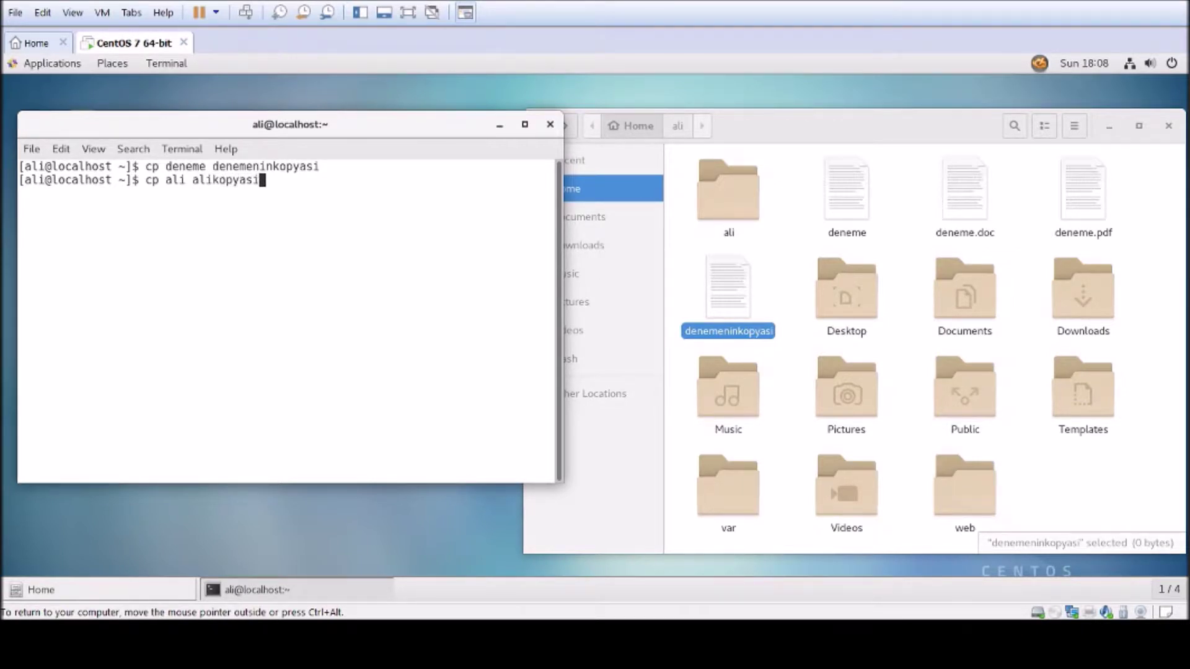
key(Return)
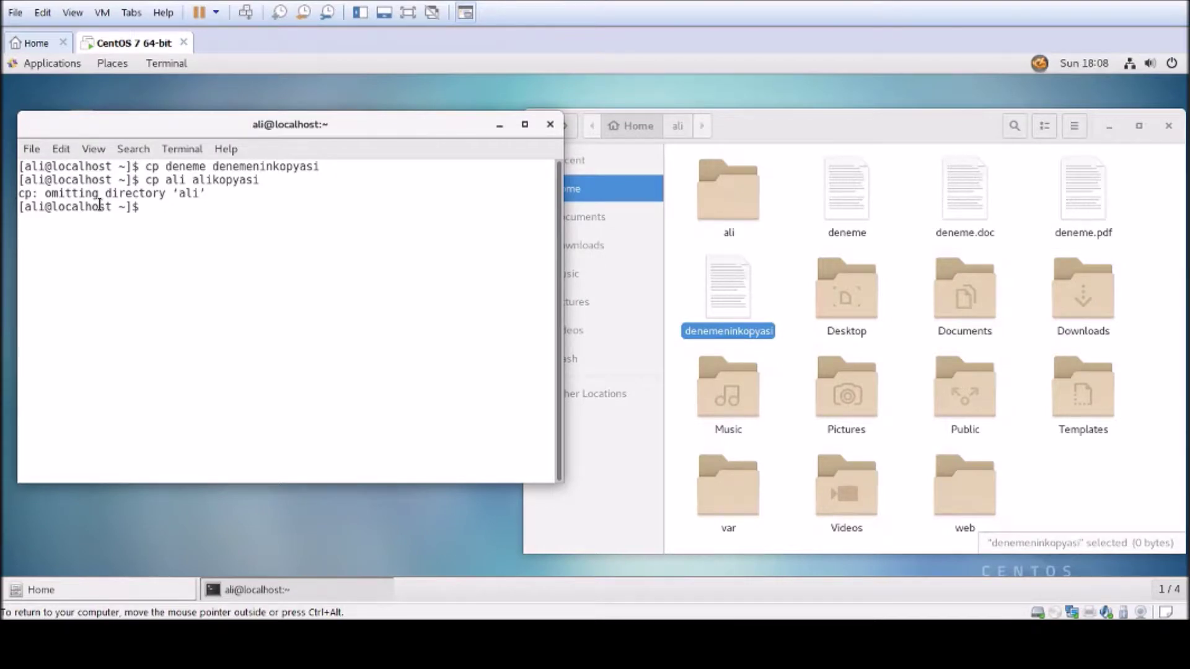
Copy the directory ali recursively to alikopyasi with cp -r.
key(Up)
key(BackSpace)
key(BackSpace)
key(BackSpace)
key(BackSpace)
key(BackSpace)
key(BackSpace)
key(BackSpace)
key(BackSpace)
key(BackSpace)
key(BackSpace)
key(BackSpace)
key(BackSpace)
key(BackSpace)
key(BackSpace)
key(BackSpace)
key(BackSpace)
key(BackSpace)
text(cp -r ali alikopyasi)
key(Return)
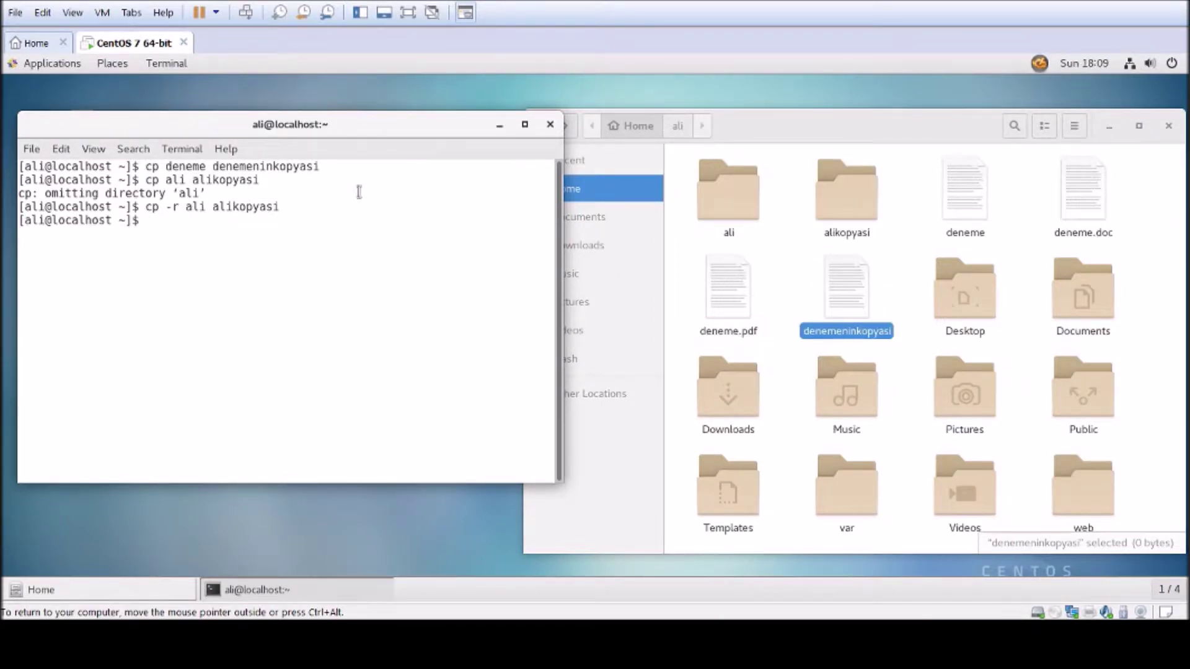
Inspect the contents of the alikopyasi folder in the file manager and return to the terminal.
double_click(859, 195)
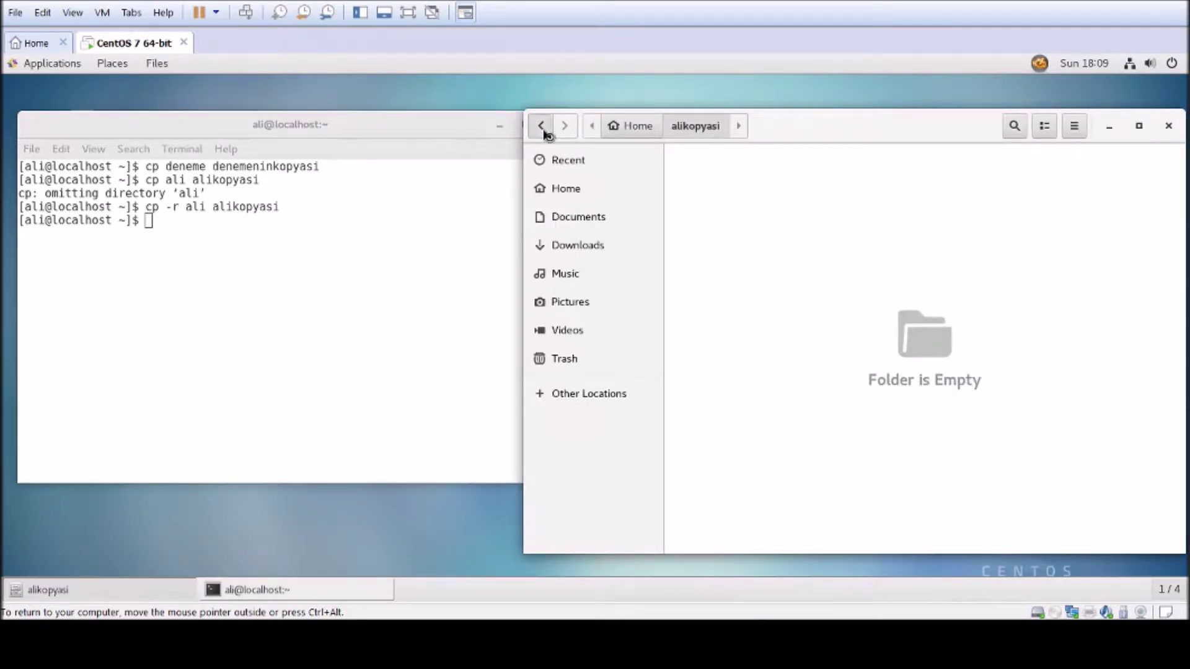
click(541, 127)
click(400, 295)
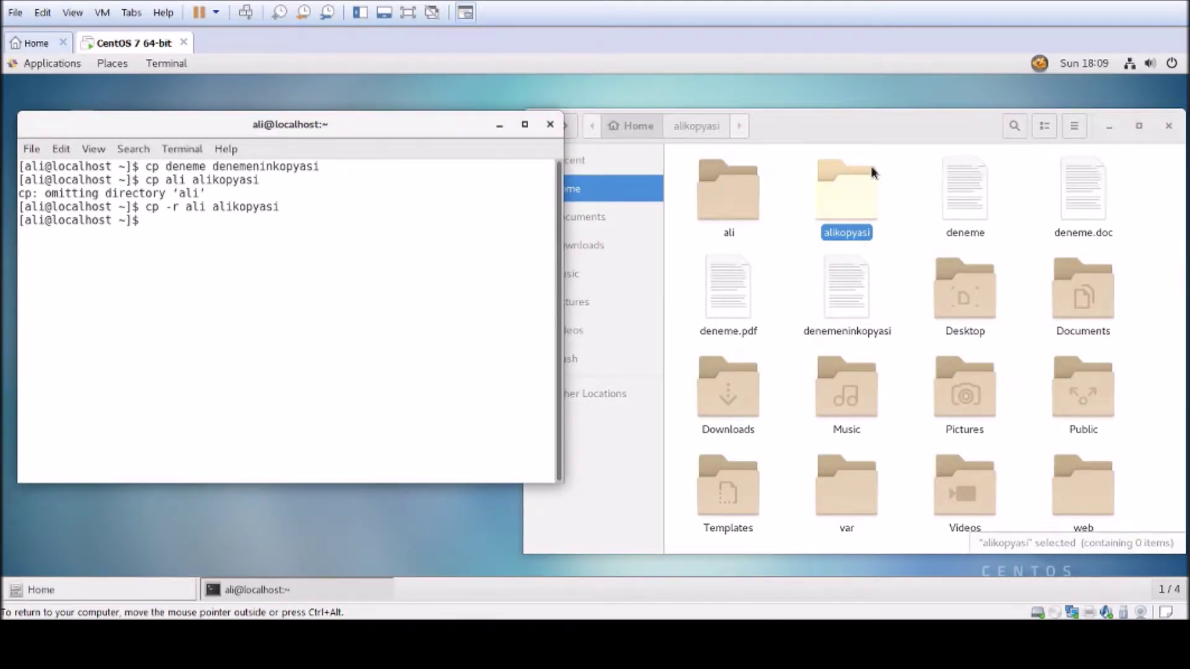
Examine the files inside the web folder in the file manager and return to the home folder.
drag(893, 130, 890, 111)
double_click(1077, 468)
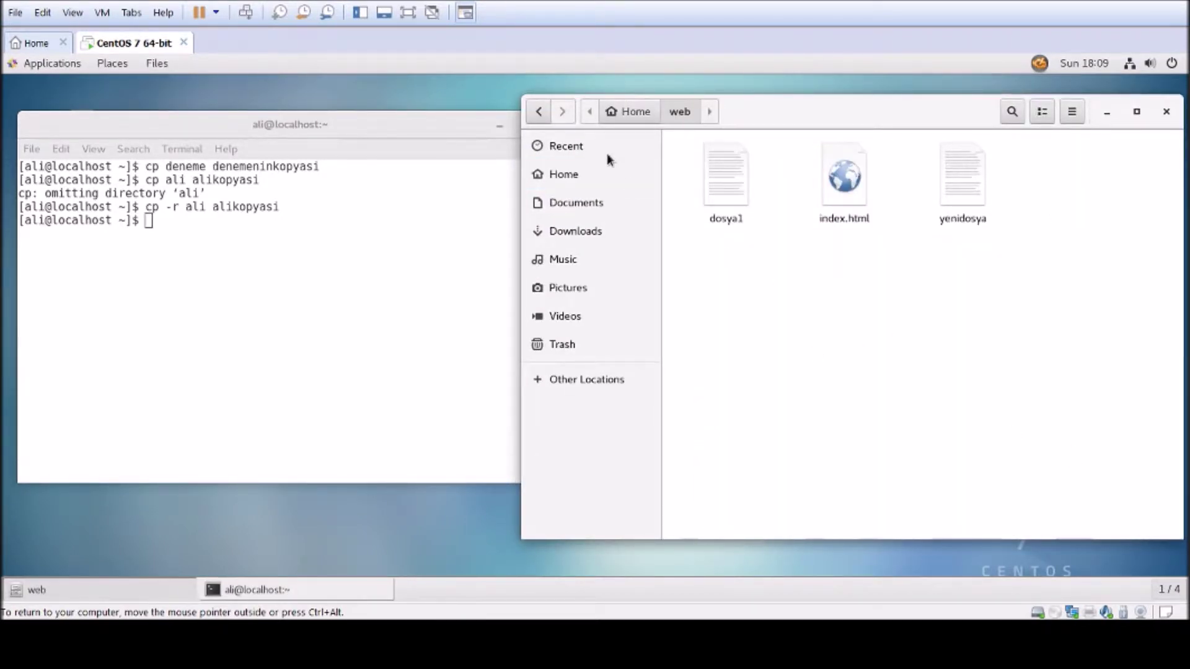
click(835, 191)
click(539, 118)
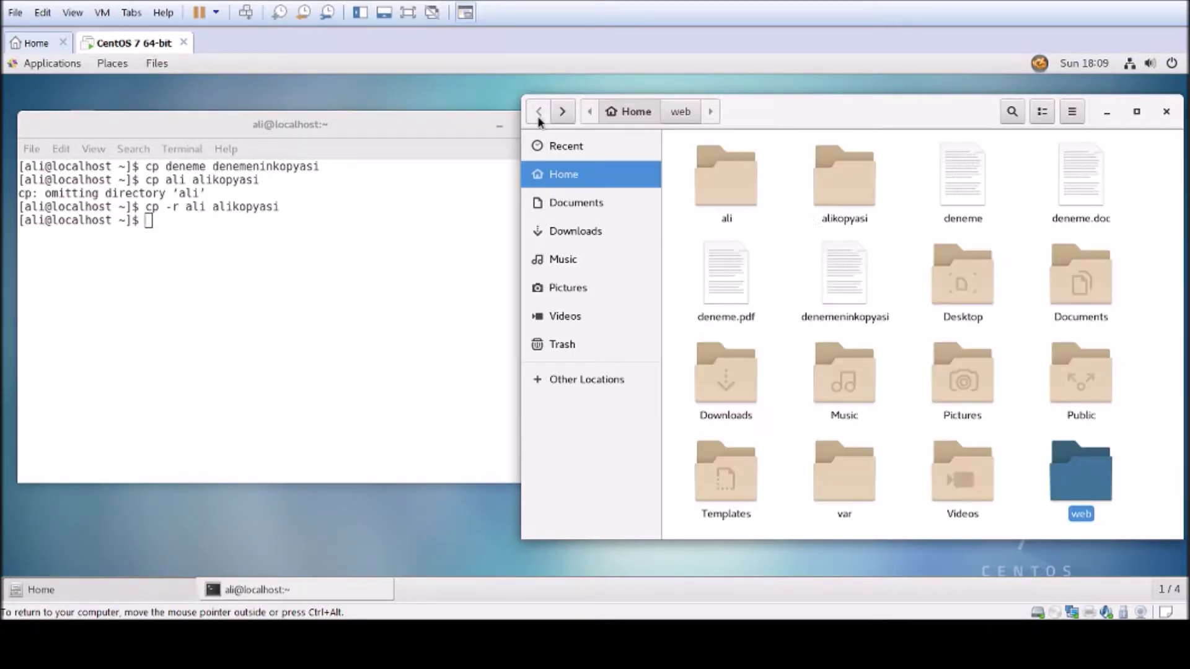
click(1144, 445)
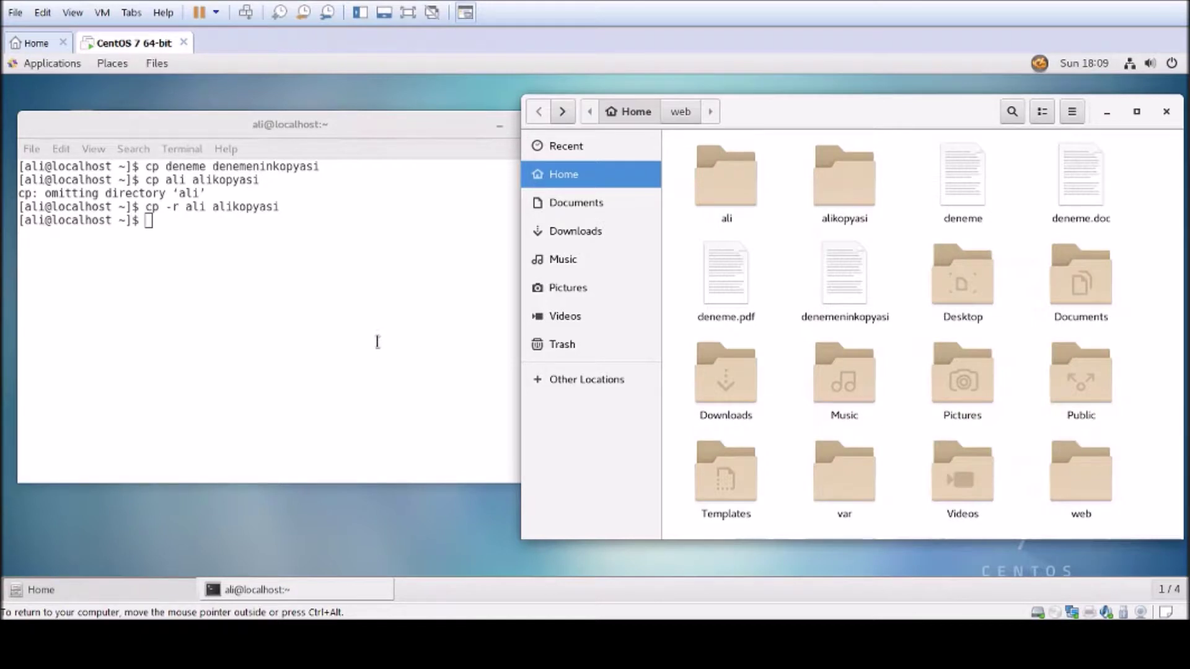
Copy the web directory with its contents to webkopyasi using cp -r.
click(350, 338)
text(cp )
text(web)
key(BackSpace)
key(BackSpace)
key(BackSpace)
key(BackSpace)
text(-r web/)
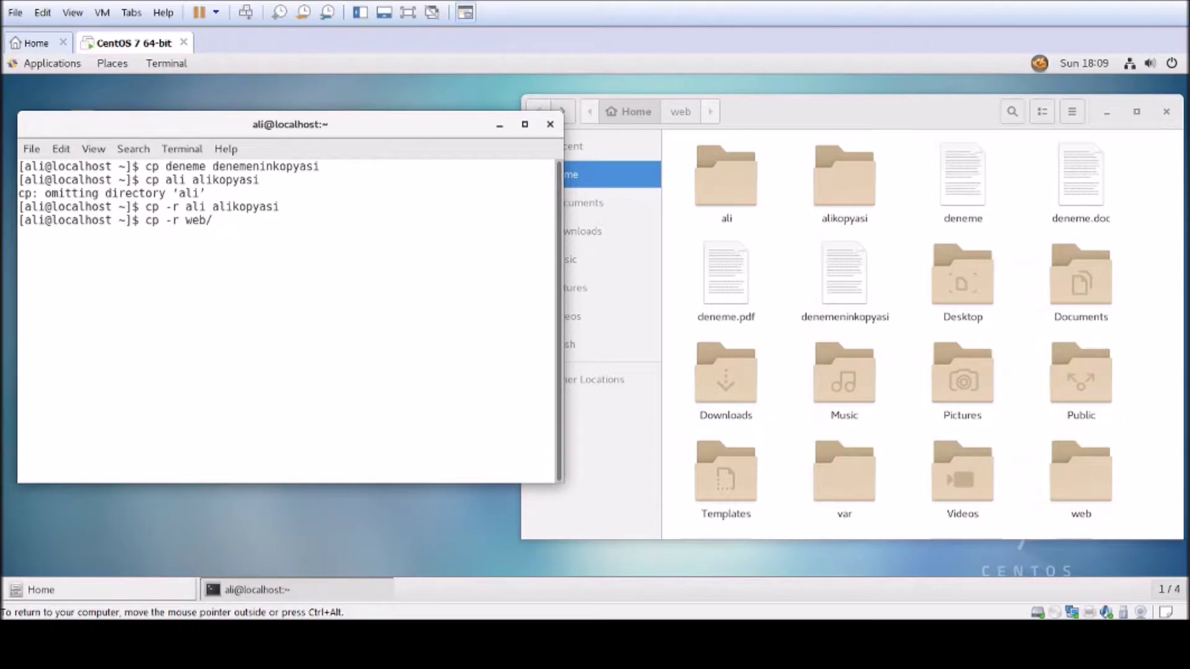
text( webkopyasi)
key(Return)
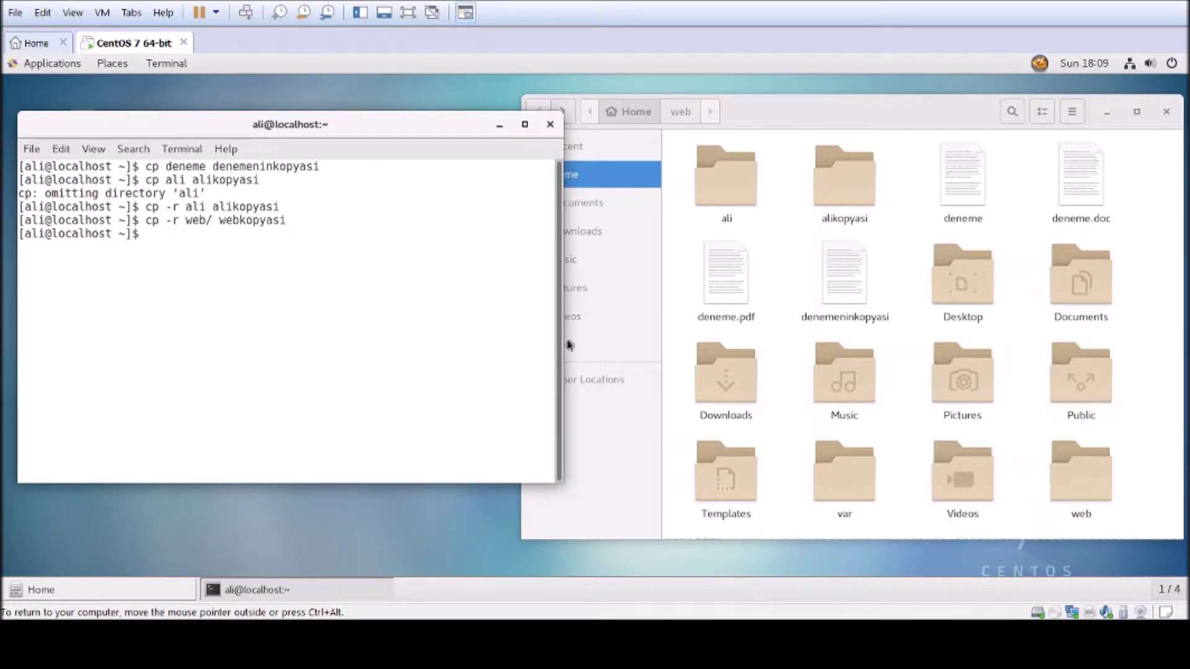
Compare the contents of the webkopyasi folder with those of the original web folder in the file manager.
key(Right)
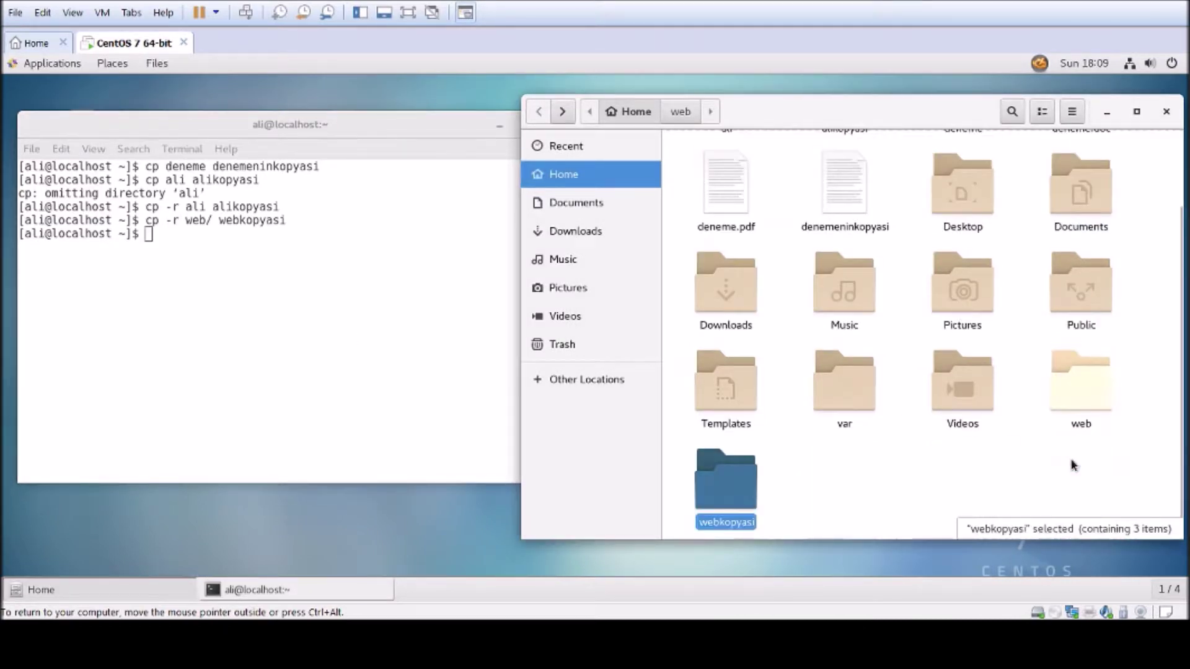
click(935, 491)
double_click(753, 475)
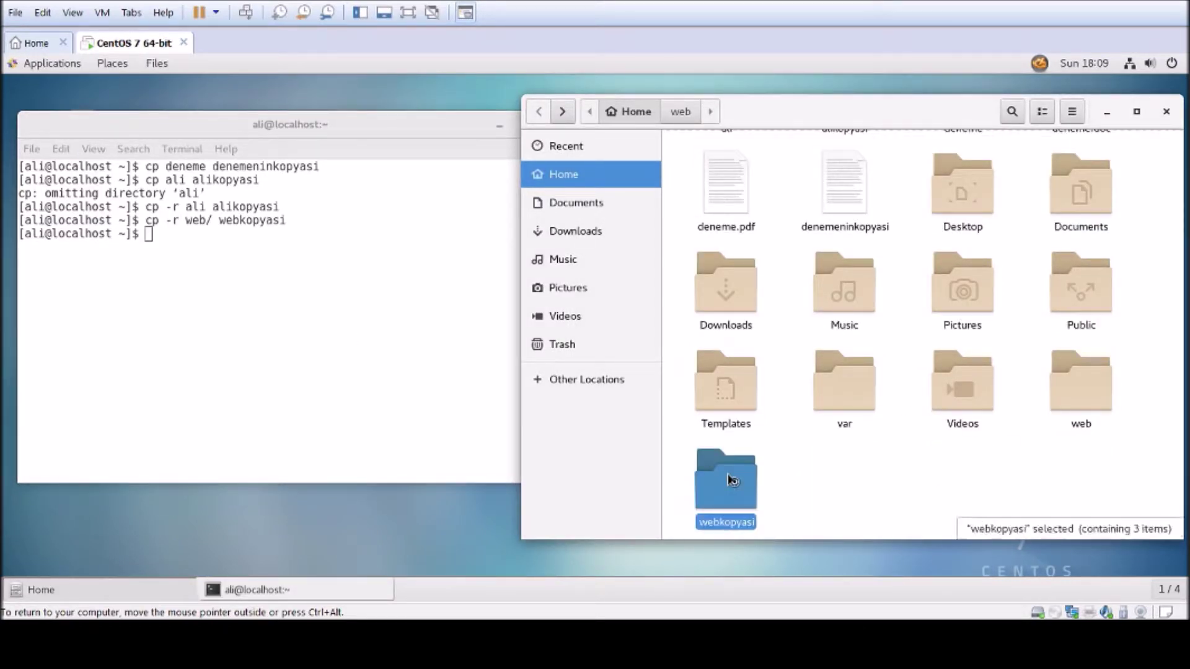
key(Right)
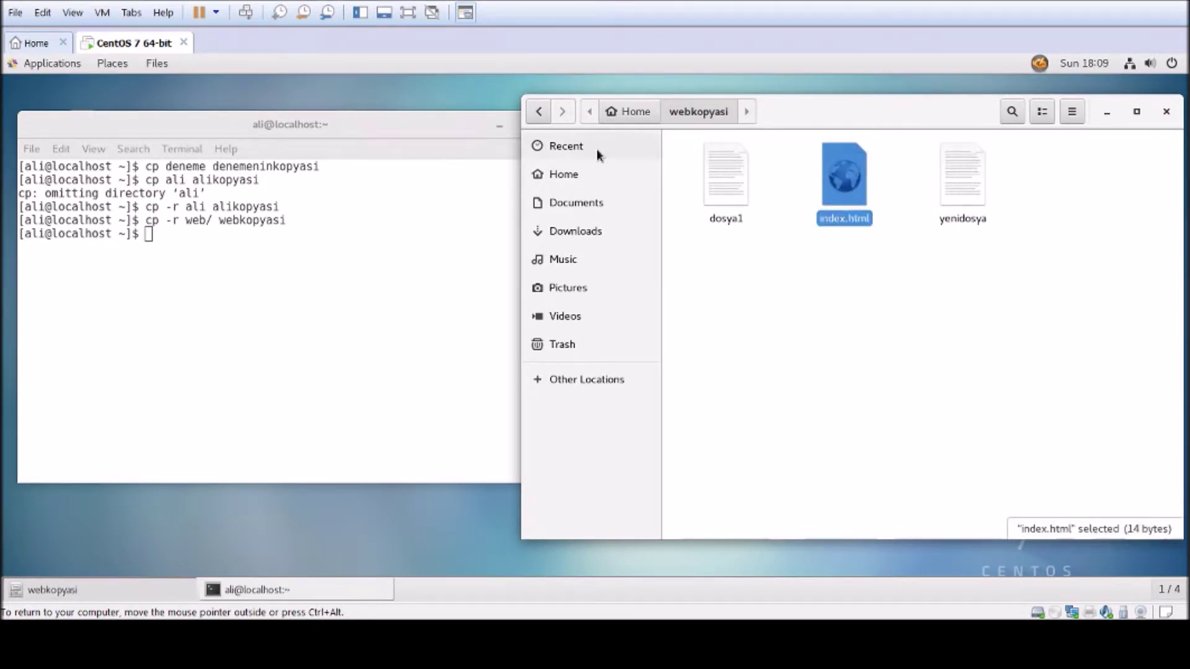
click(538, 111)
click(1053, 459)
key(Right)
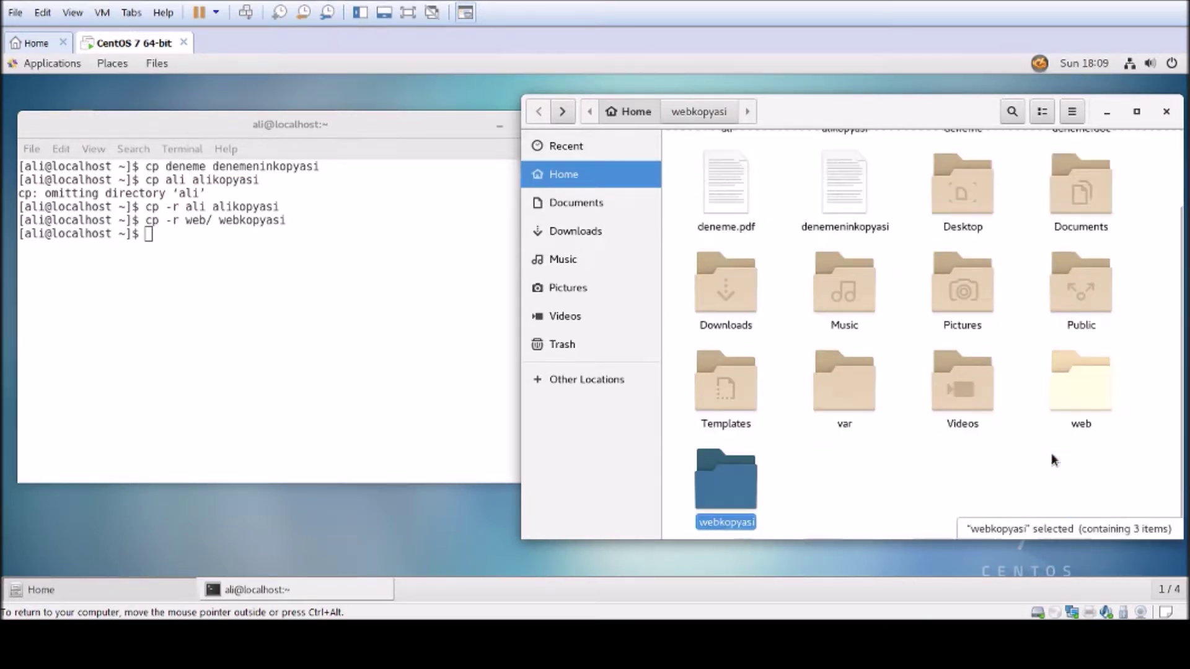
click(1064, 393)
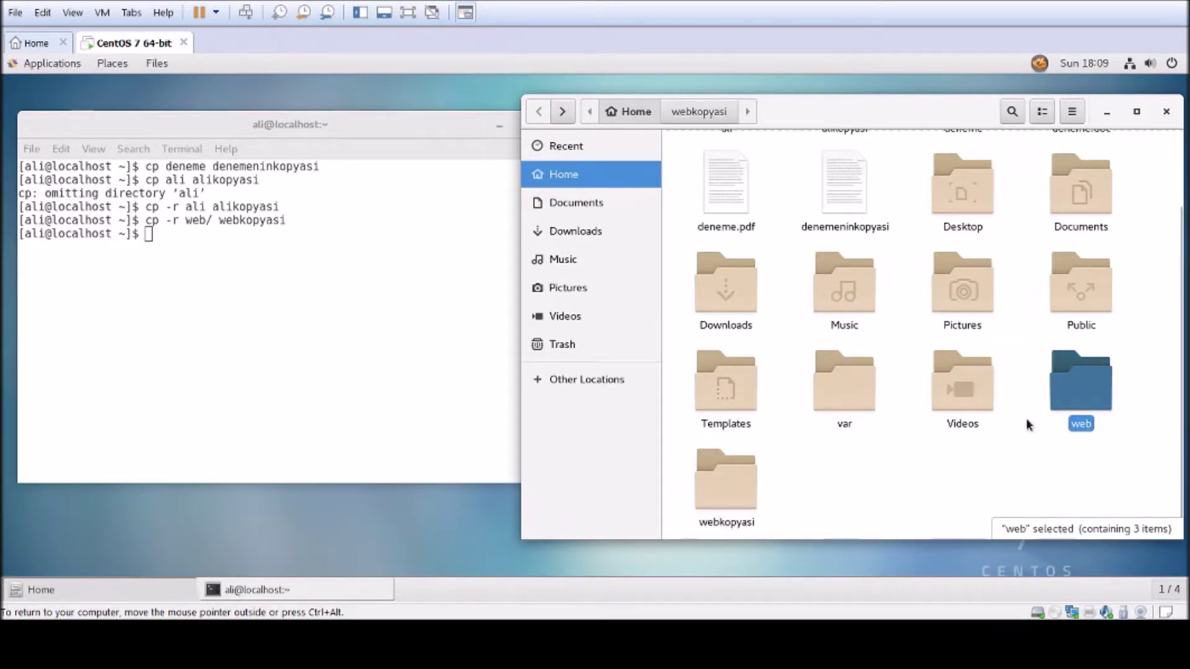
double_click(1077, 402)
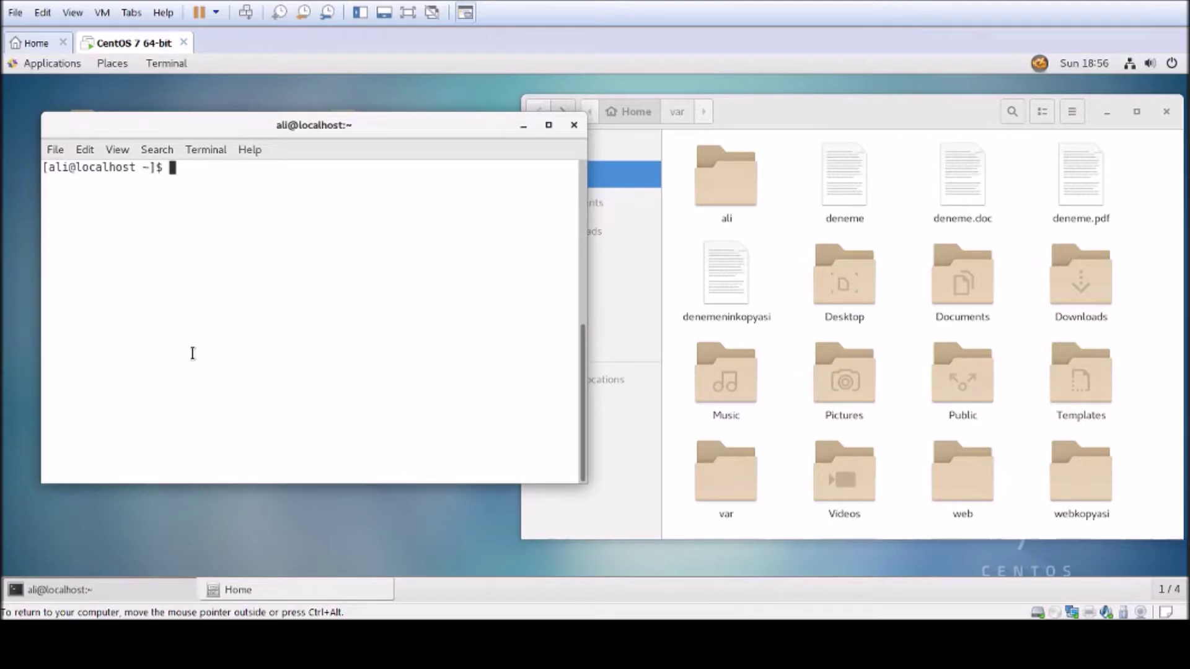
Move the webkopyasi directory into the web directory with mv.
text(mv webkopyasi/)
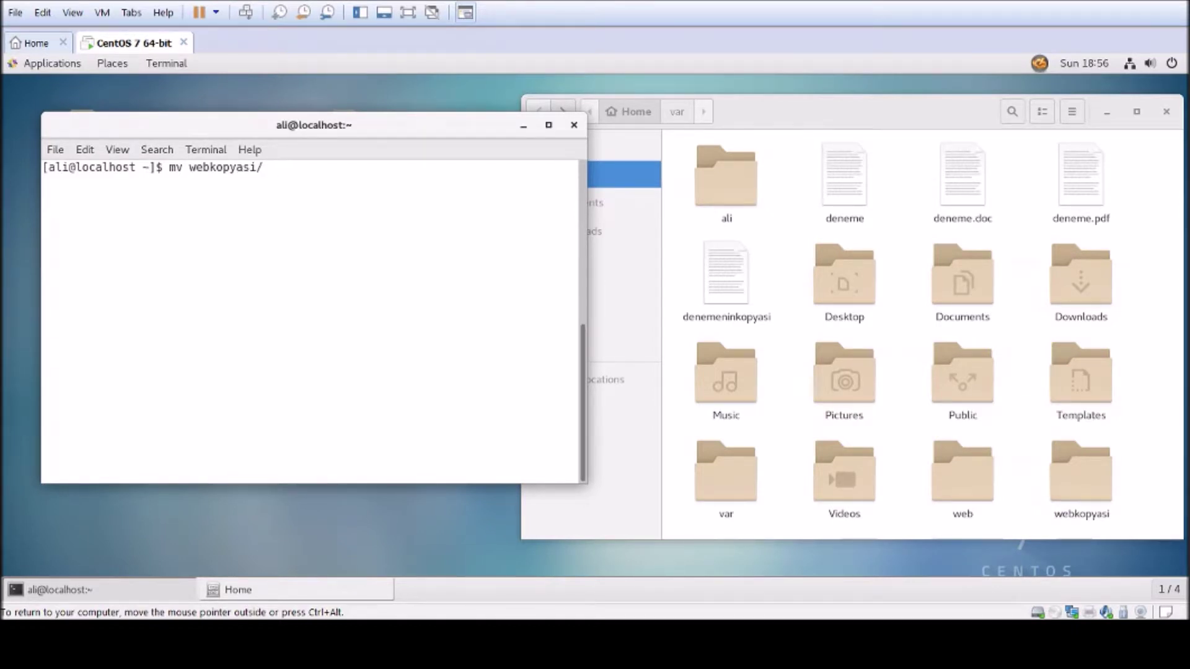
text( web/)
key(Return)
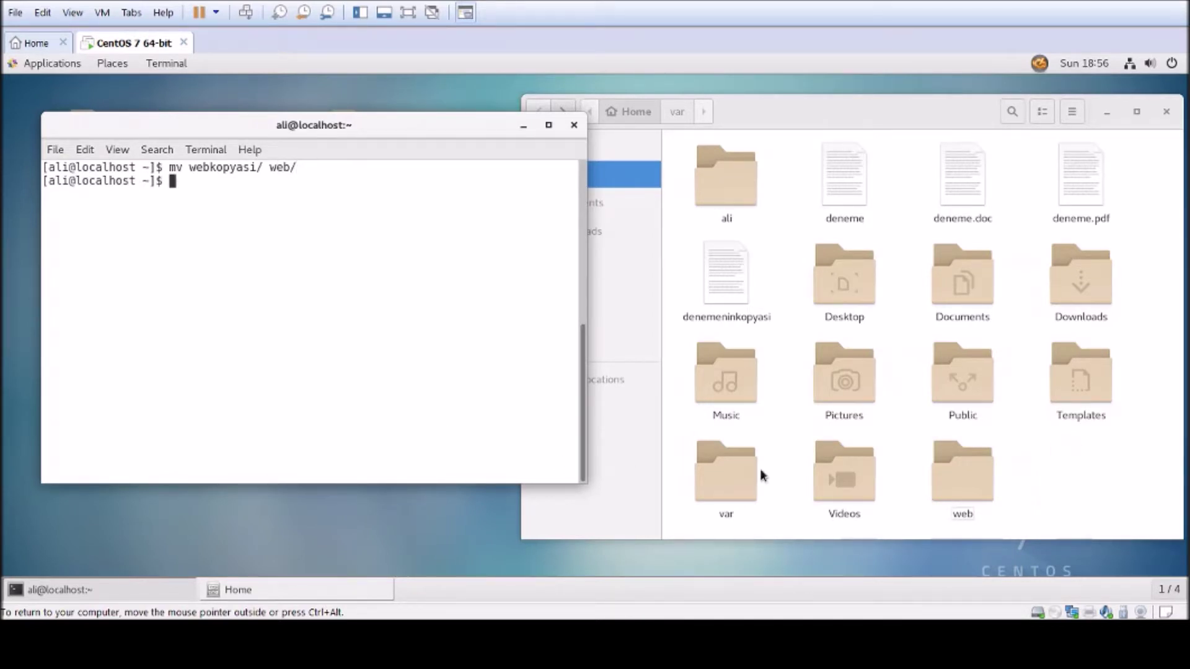
Inspect the contents of the web folder in the file manager and return to the home folder.
click(988, 487)
double_click(989, 487)
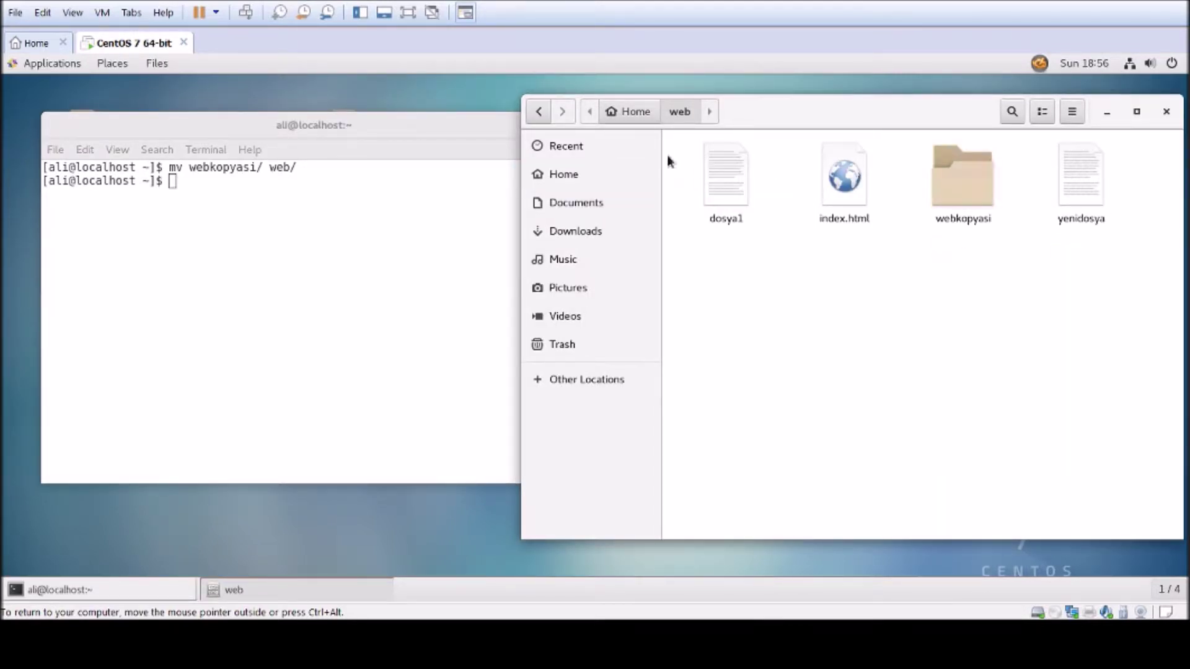
click(548, 114)
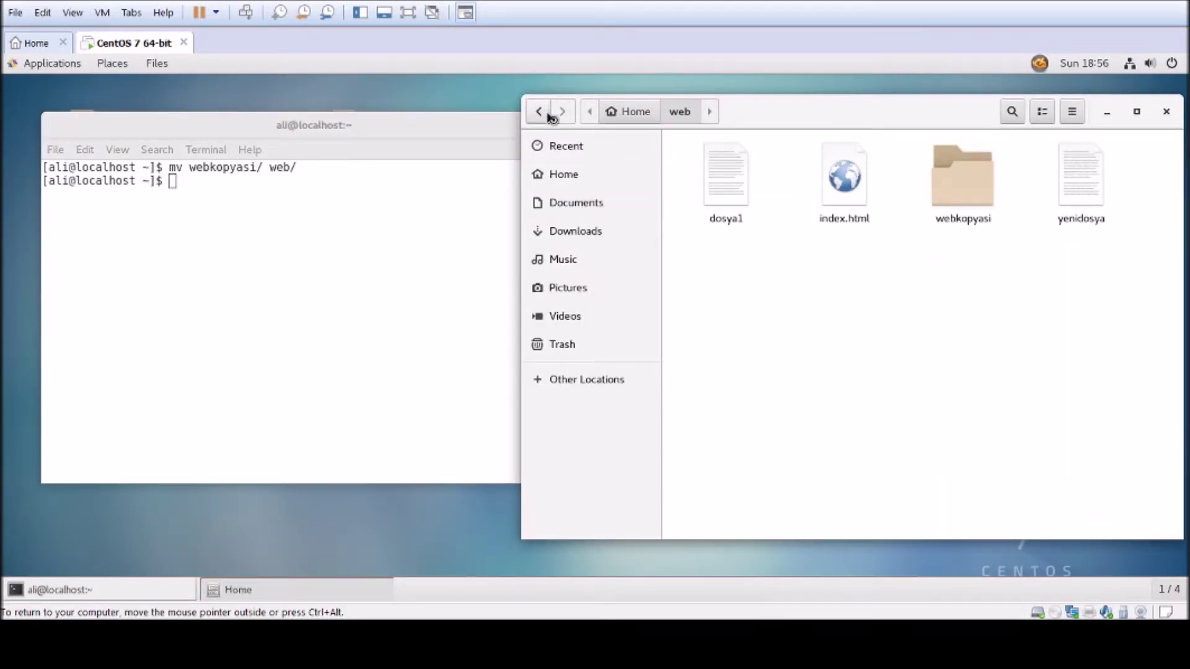
click(1080, 474)
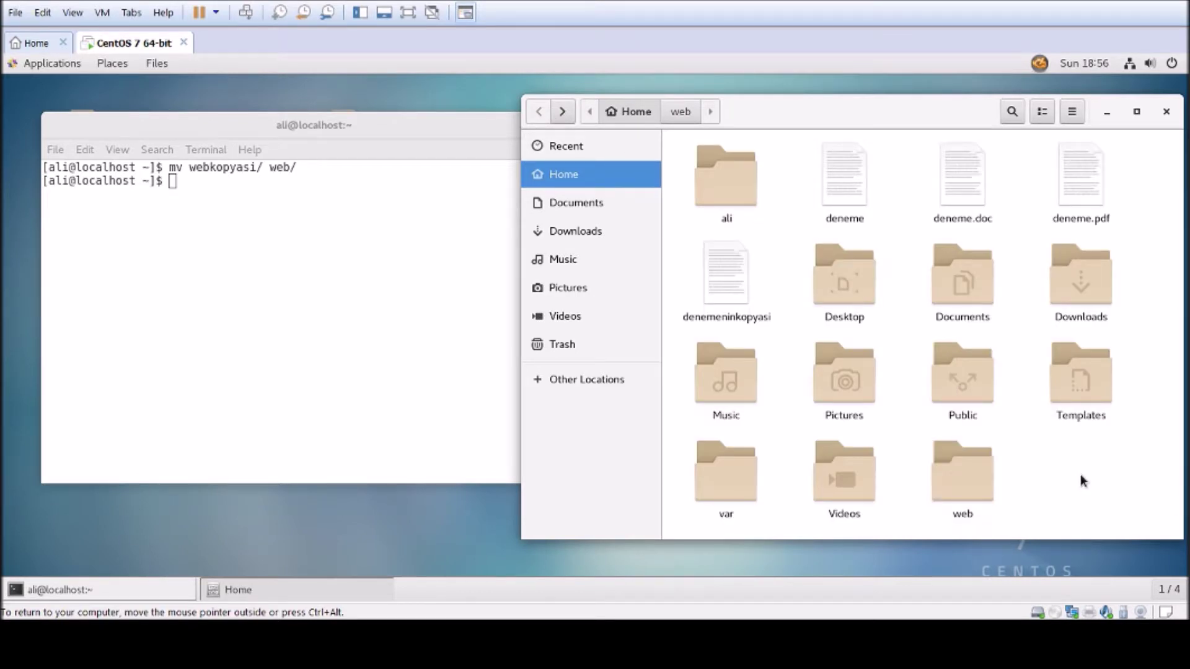
Move web/webkopyasi to /home/ali with mv in the terminal and check the folder in the file manager.
click(287, 362)
text(mv /web)
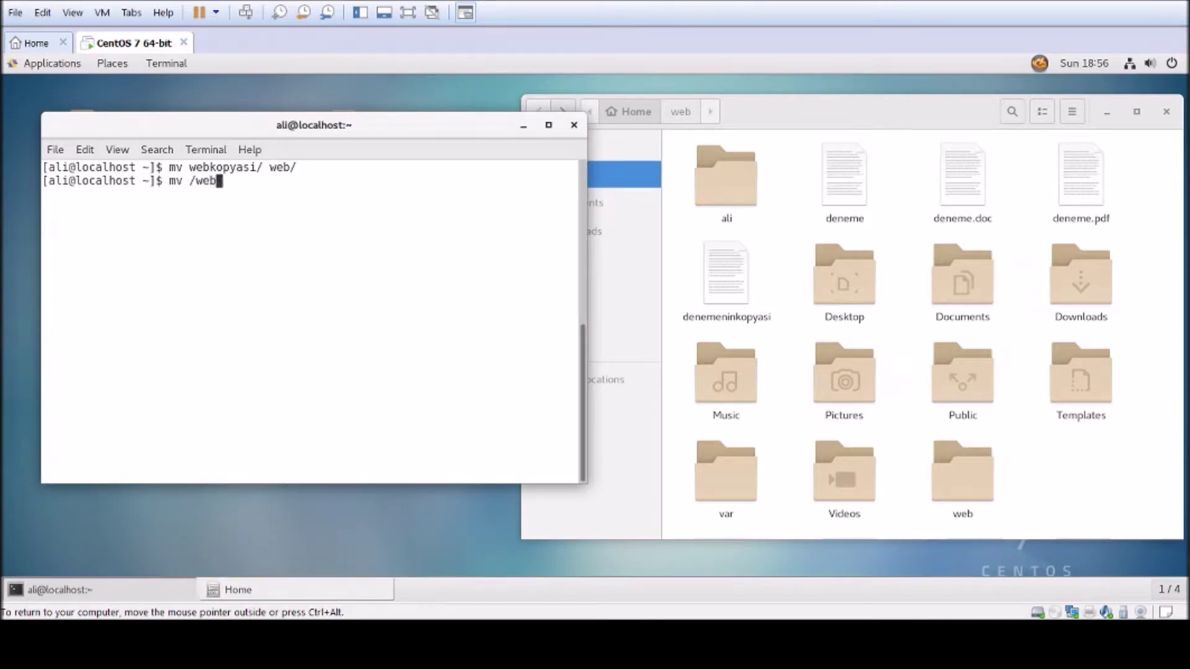
text(/webko)
key(BackSpace)
key(BackSpace)
key(BackSpace)
key(BackSpace)
key(BackSpace)
key(BackSpace)
key(BackSpace)
key(BackSpace)
key(BackSpace)
key(BackSpace)
text(web/web)
key(Tab)
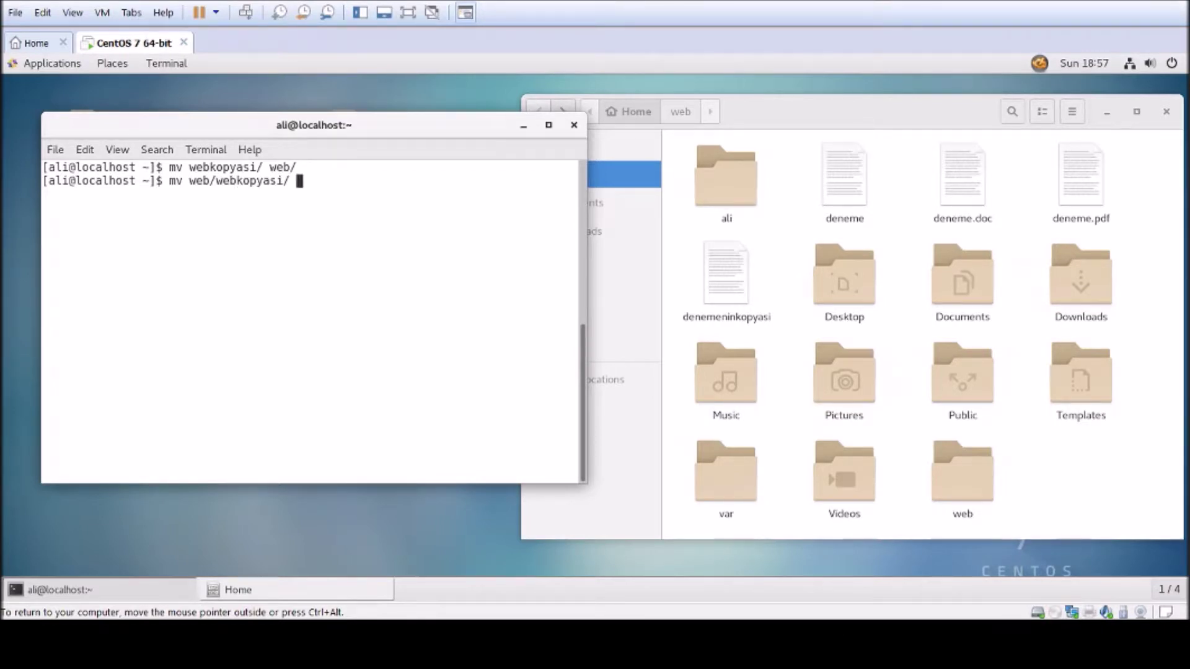
text(/home/ali)
key(Return)
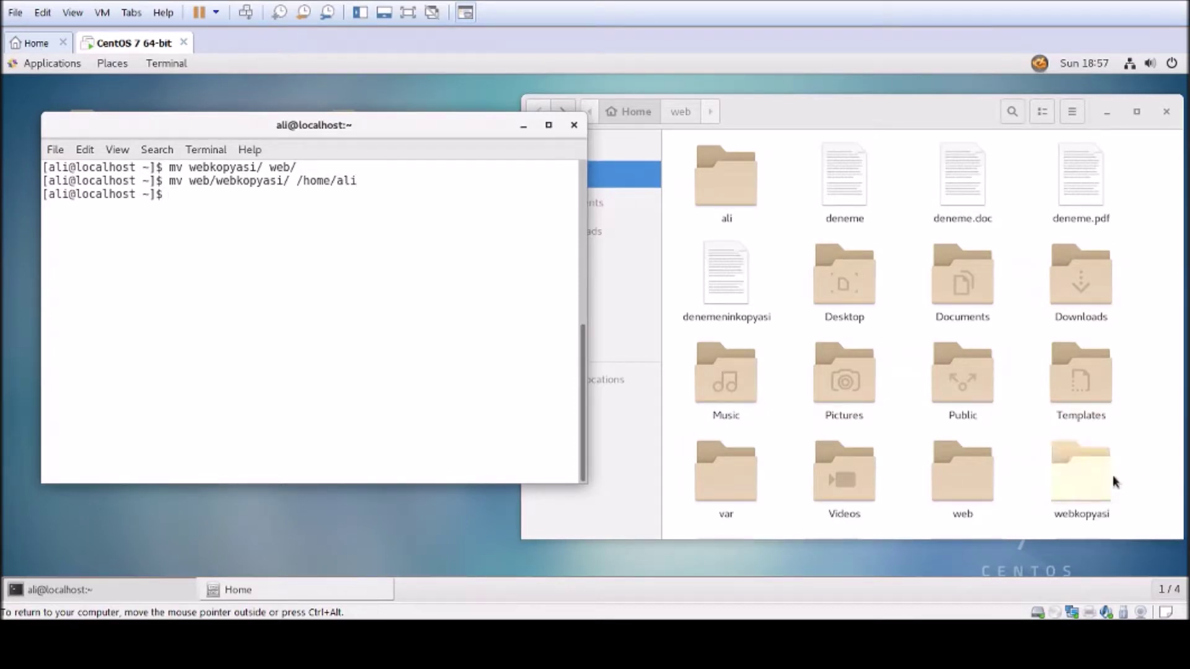
click(1094, 483)
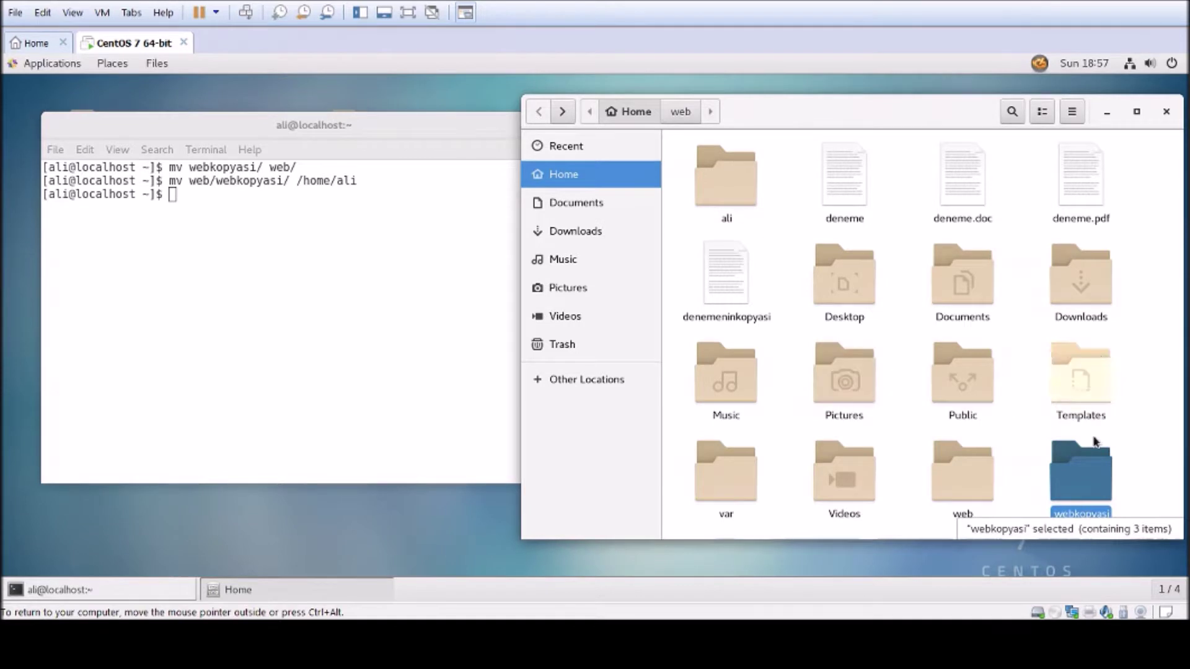
click(1132, 450)
Rename the webkopyasi directory to webkopyasi2 with mv.
click(307, 322)
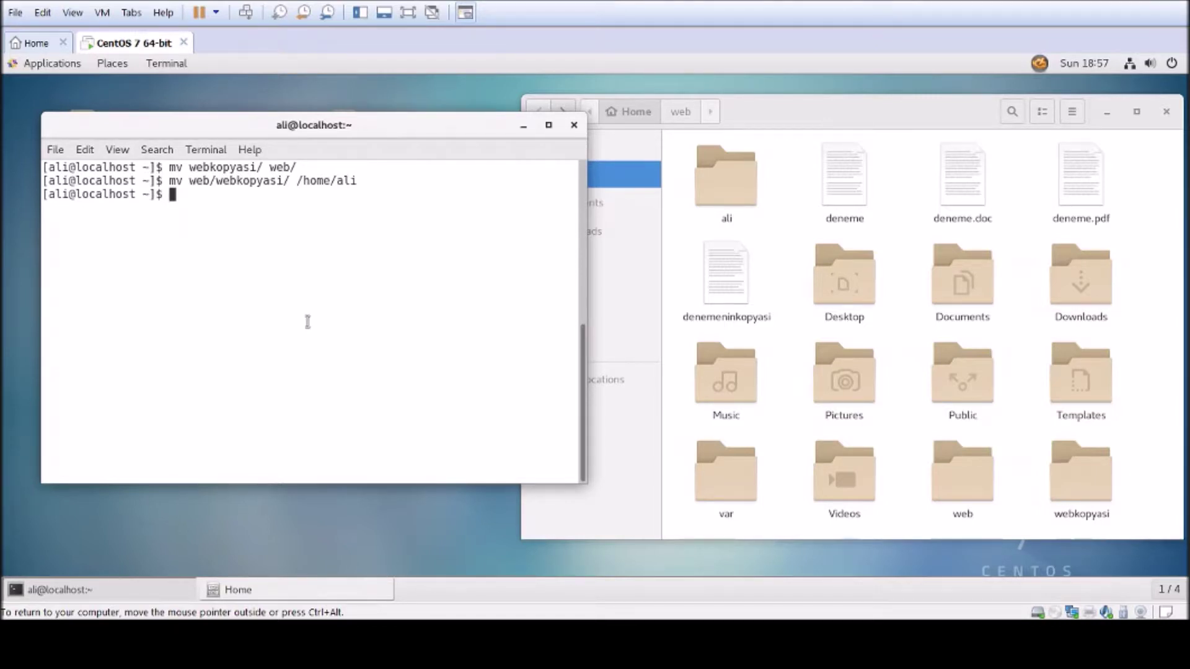
text(mv web)
key(Tab)
key(Tab)
text(k)
key(Tab)
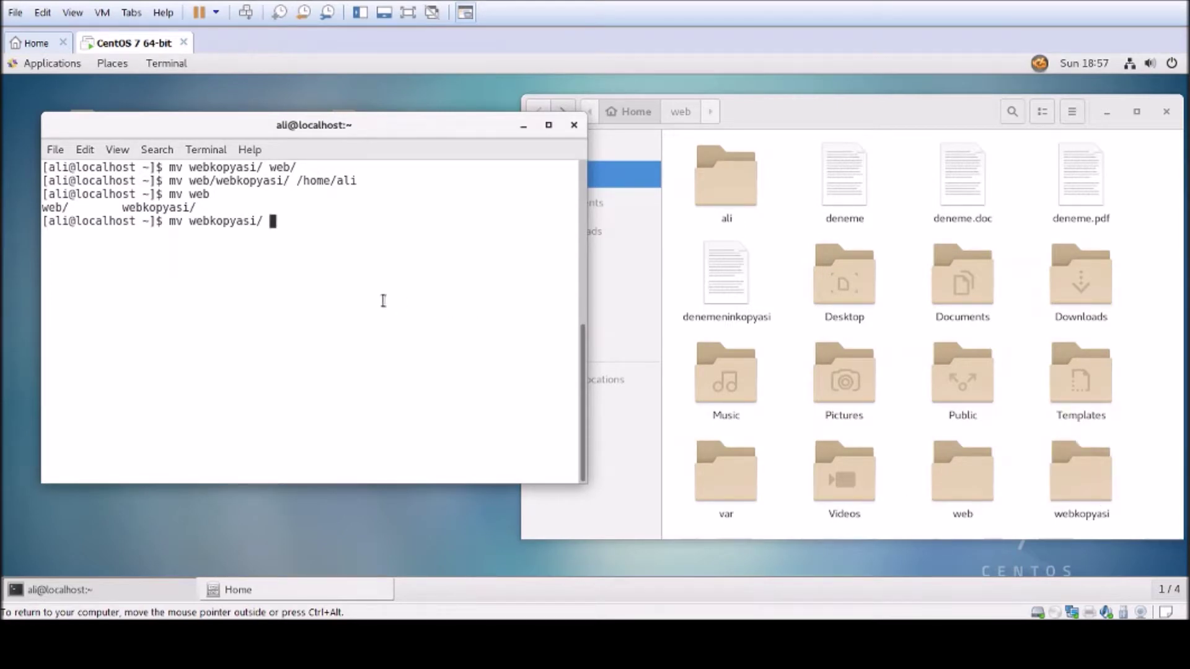
text(webkopyasi2)
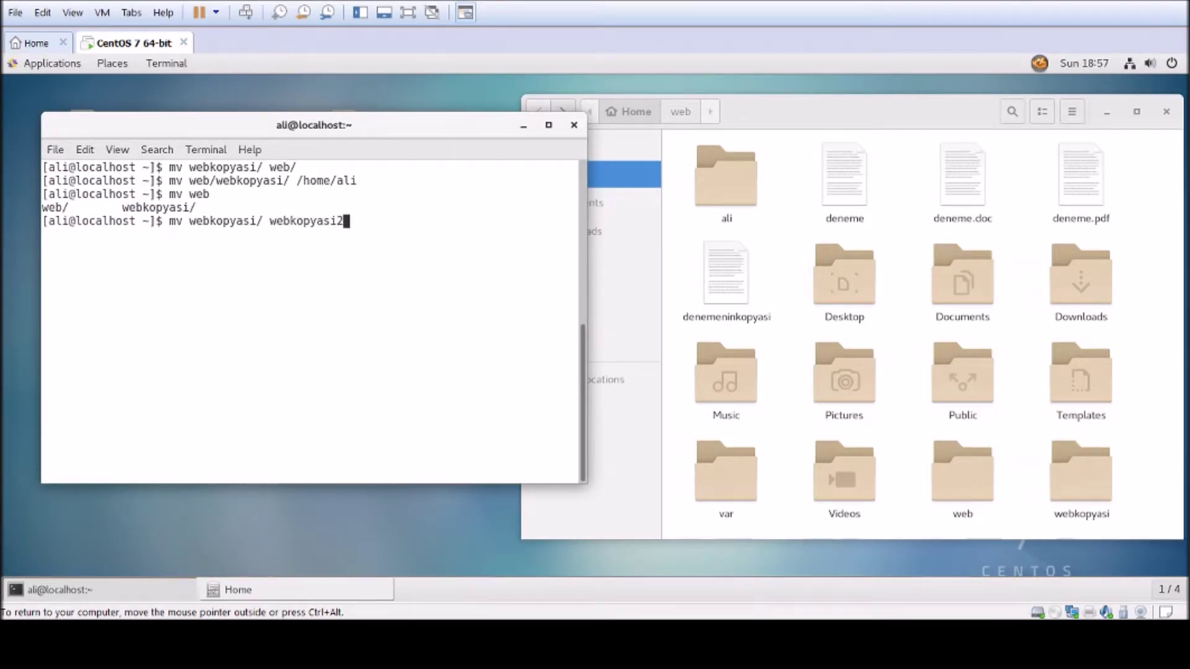
key(Return)
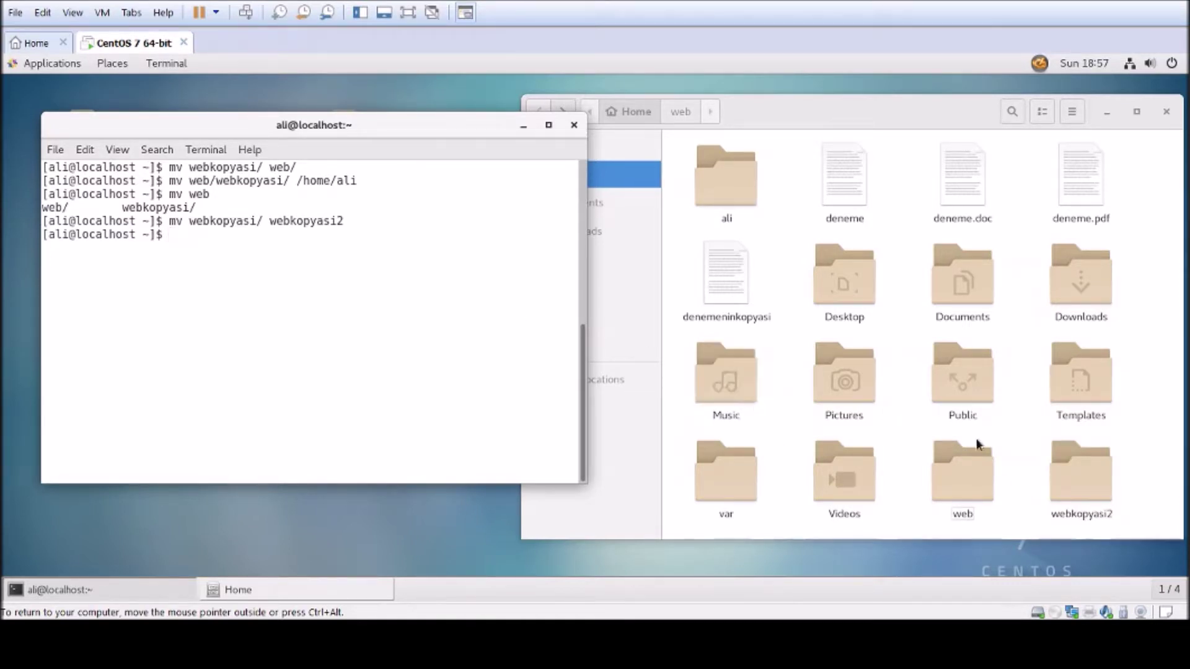
click(1145, 466)
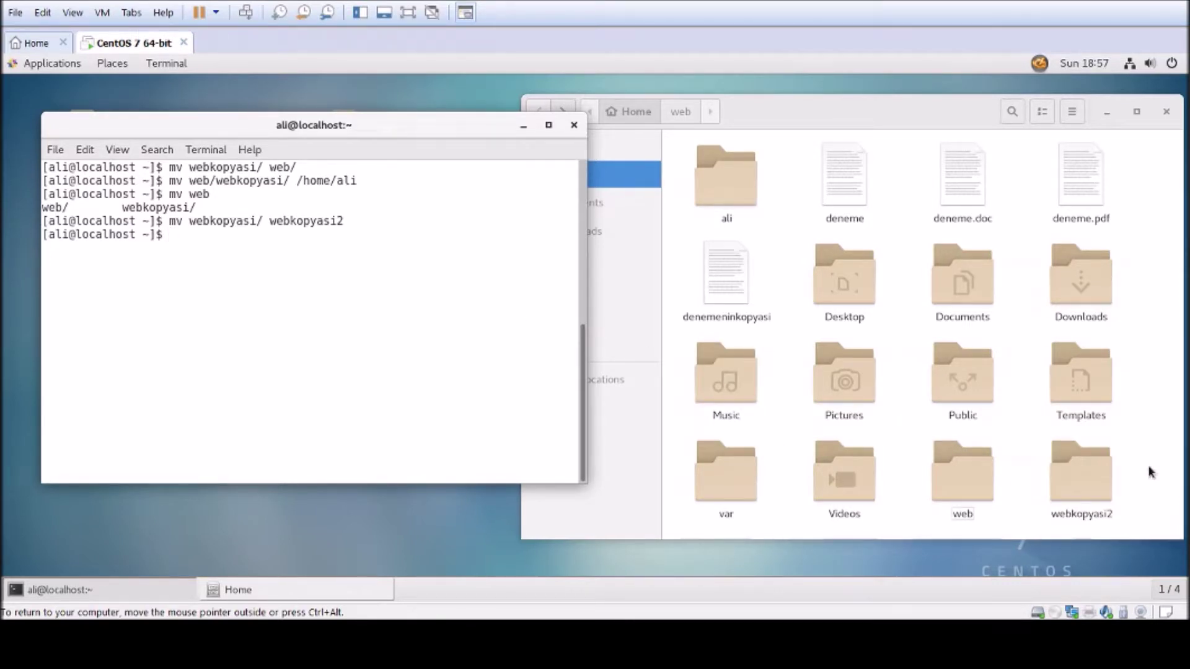
click(319, 348)
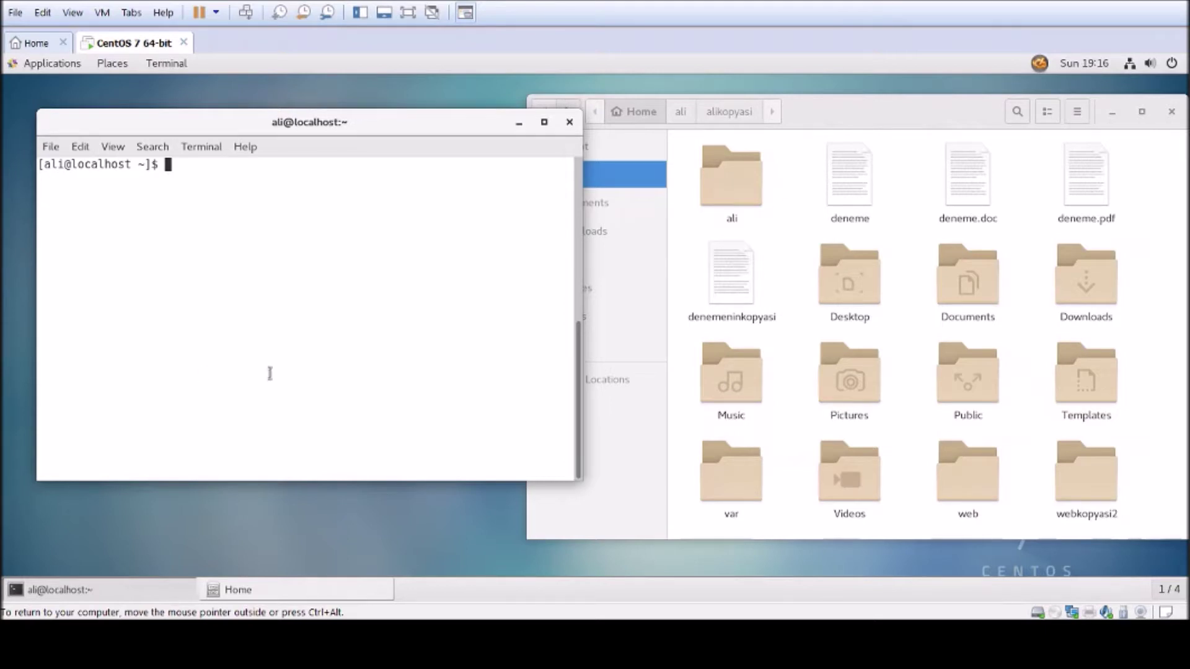
Highlight the deneme file and the ali folder in turn in the file manager.
click(850, 196)
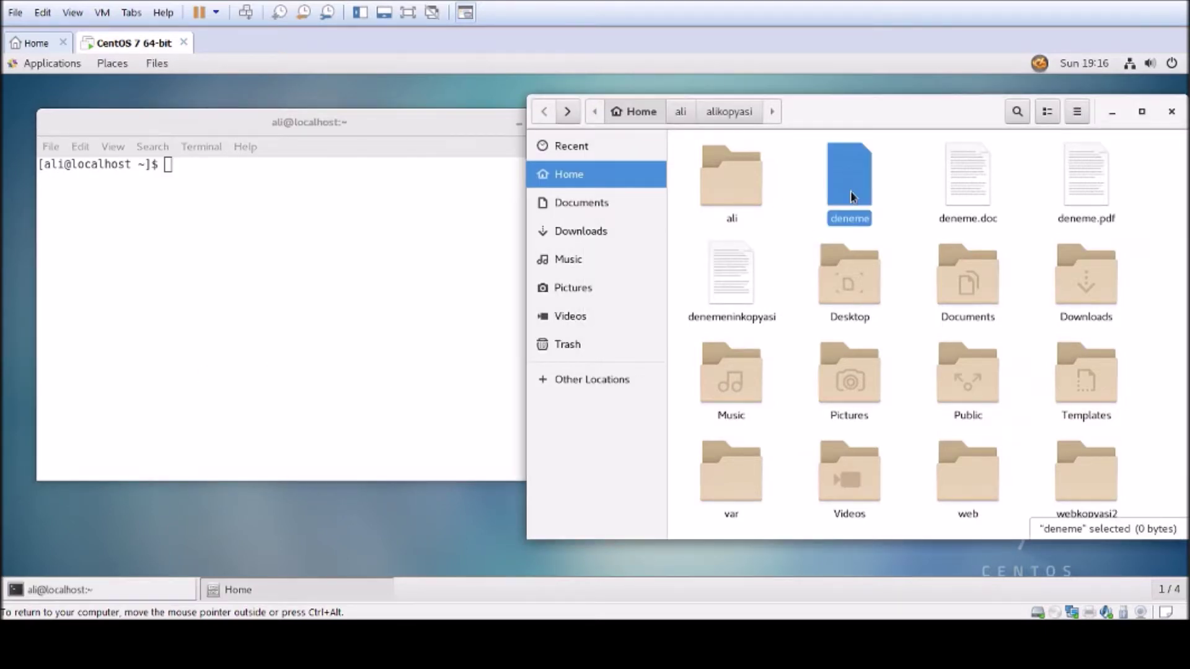
click(730, 195)
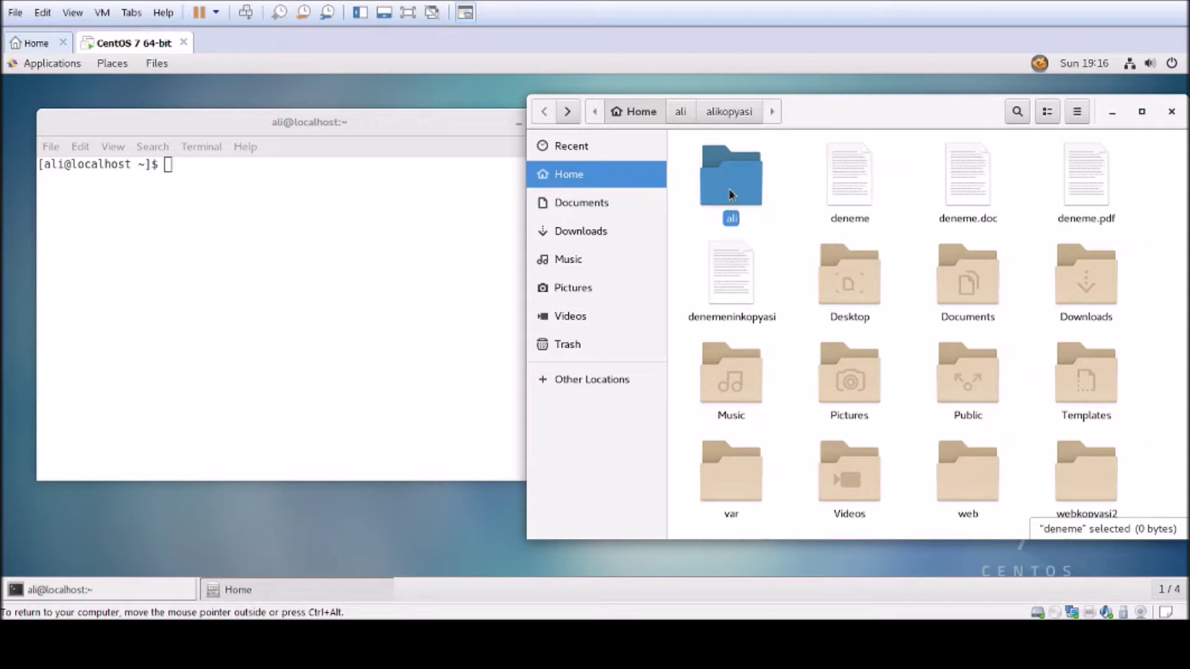
click(835, 193)
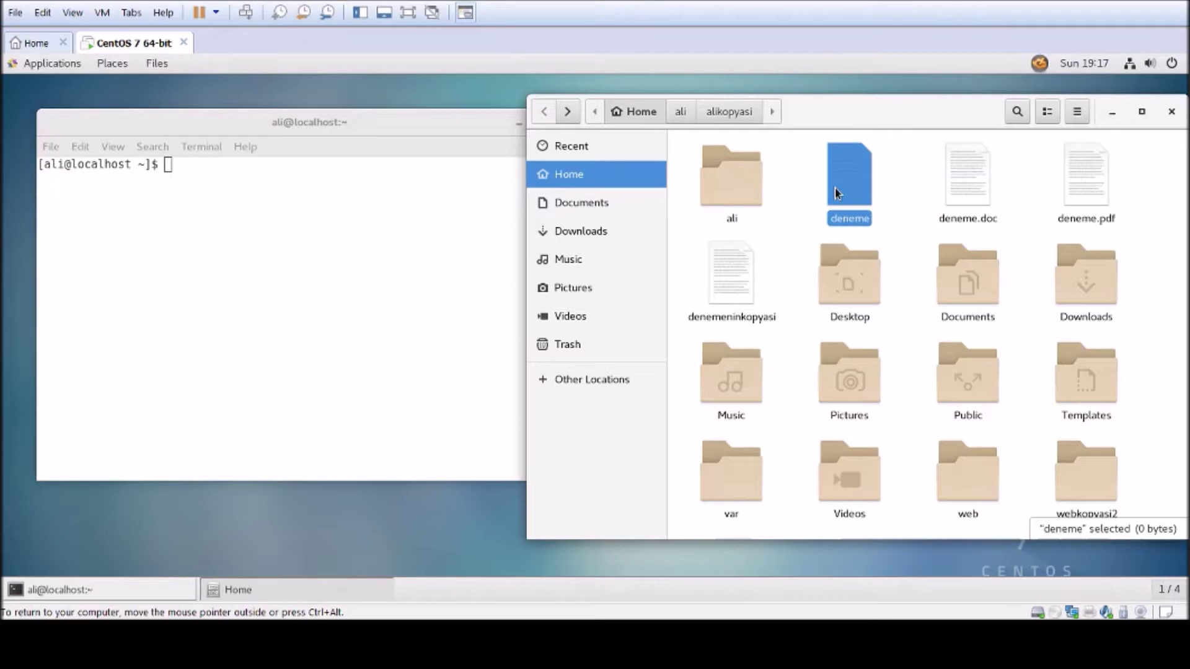
click(442, 240)
text(rm)
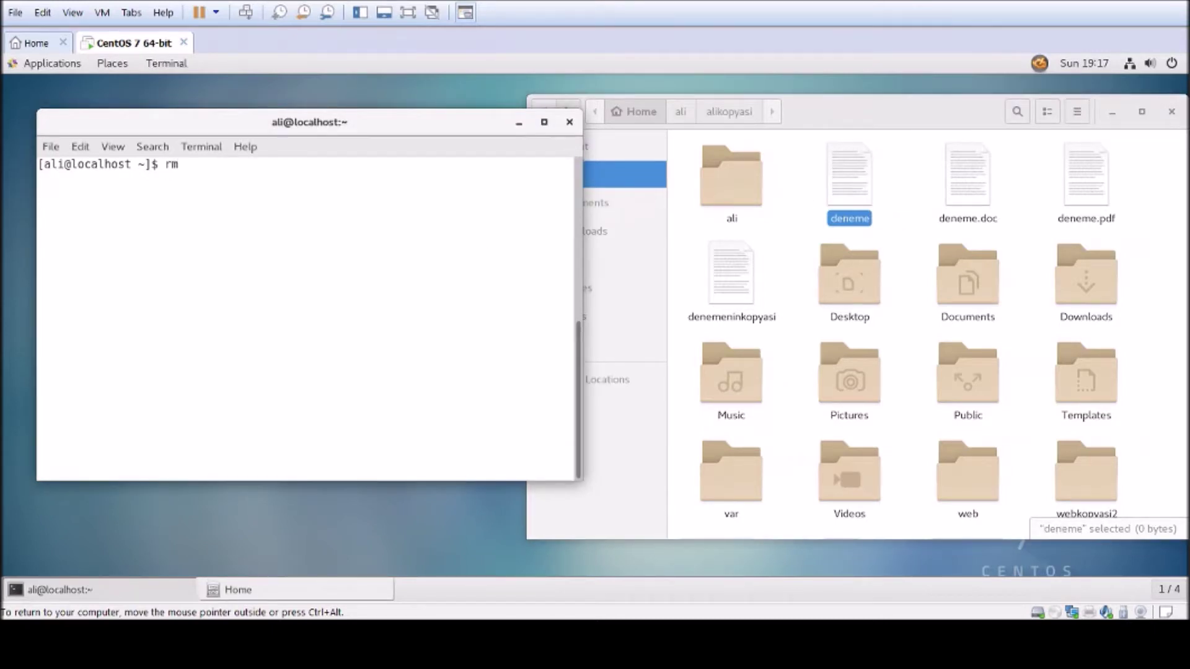
click(731, 194)
click(370, 228)
key(BackSpace)
key(BackSpace)
text(rmdir)
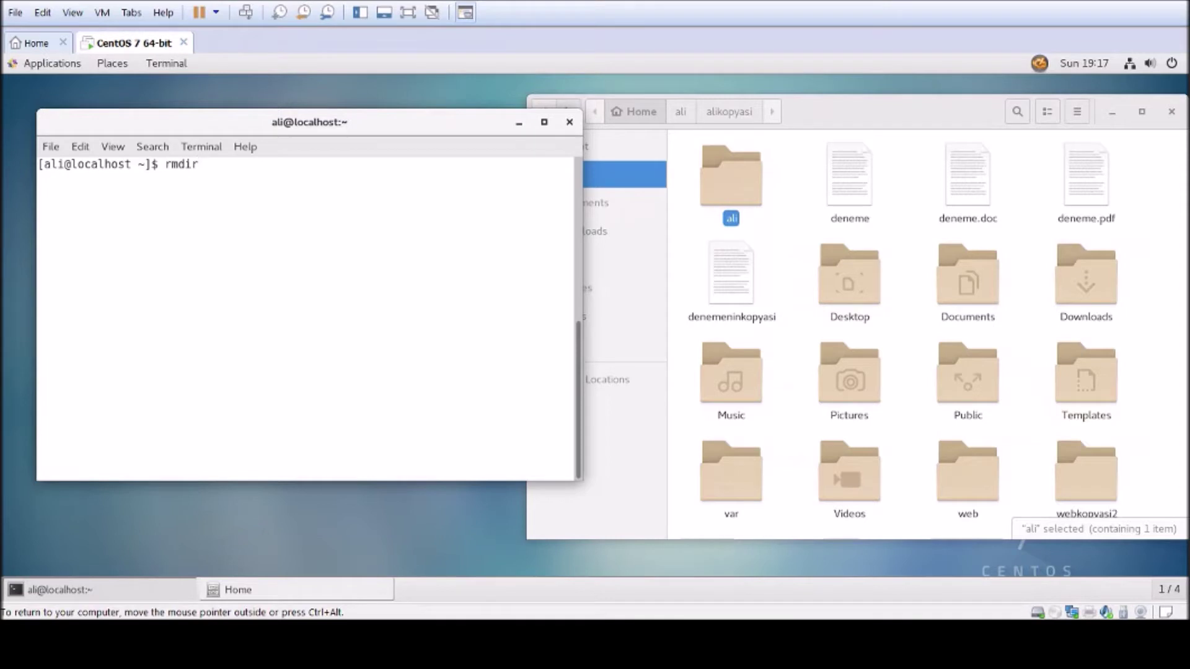
key(BackSpace)
key(BackSpace)
key(BackSpace)
key(BackSpace)
key(BackSpace)
Delete the denemeninkopyasi file with rm and check the home folder in the file manager.
text(rm den)
key(Tab)
key(Tab)
key(Tab)
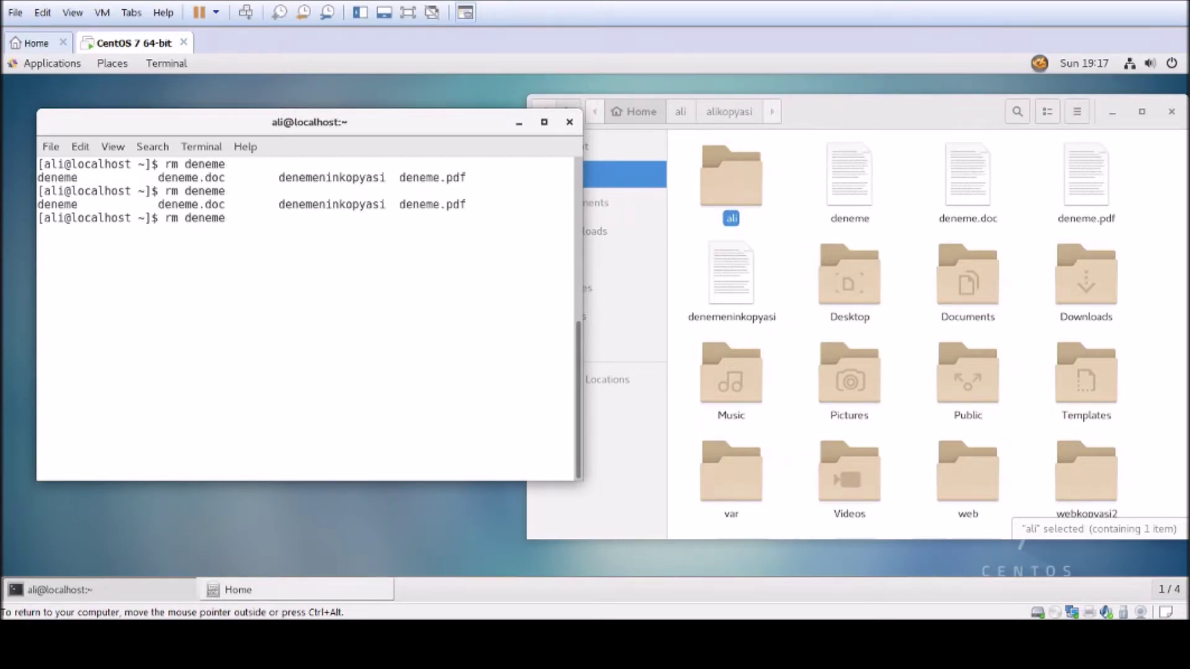
text(nin)
key(Tab)
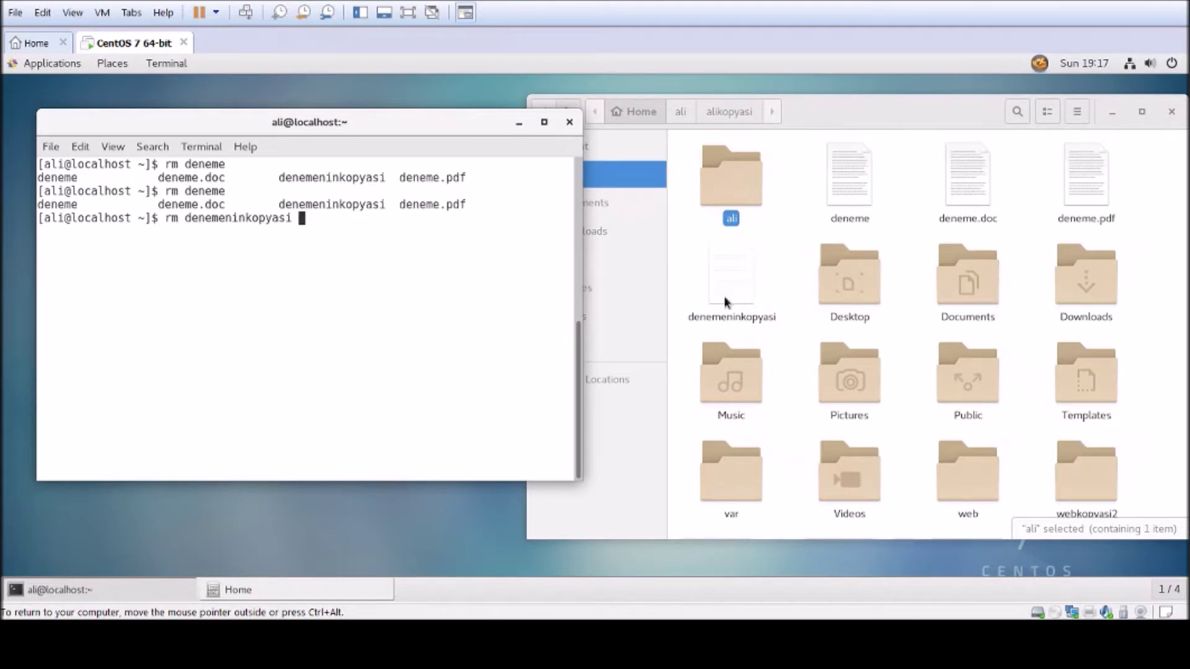
key(Return)
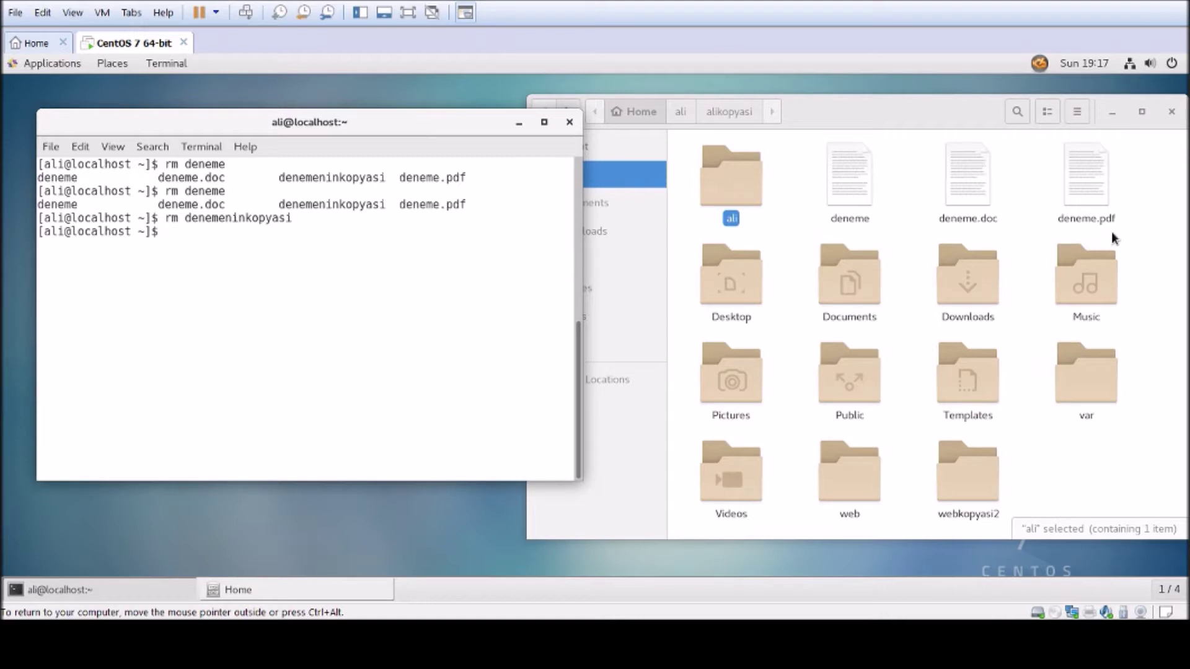
click(805, 210)
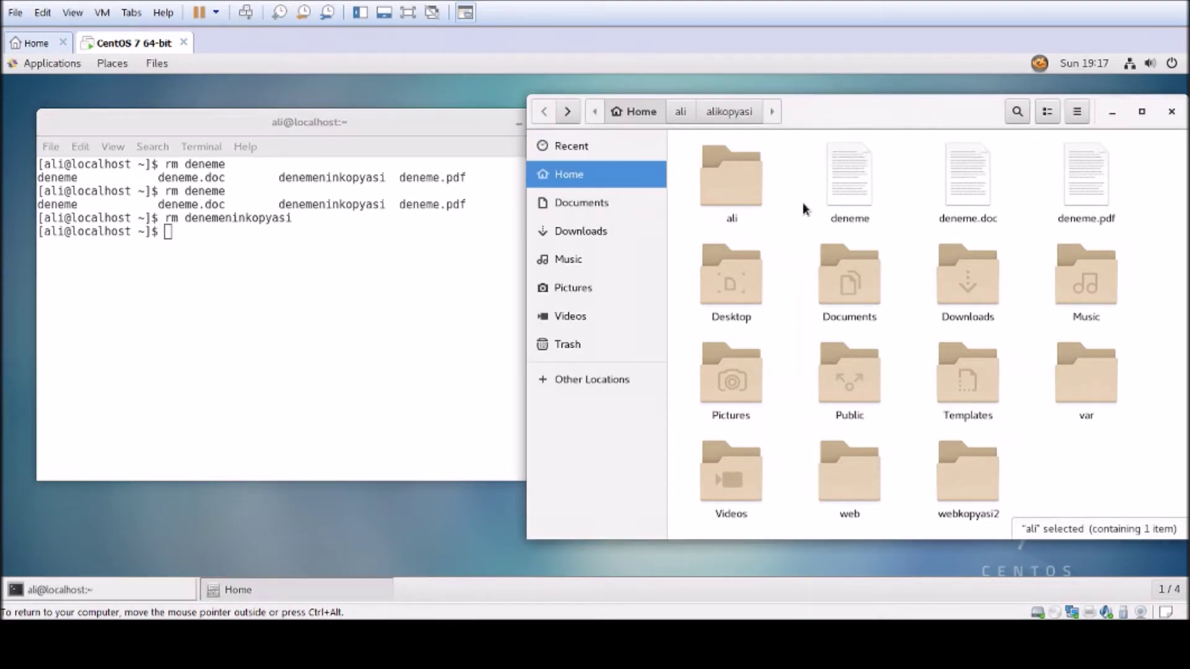
Try to remove the ali directory with plain rm in the terminal.
click(348, 308)
text(rm ali/)
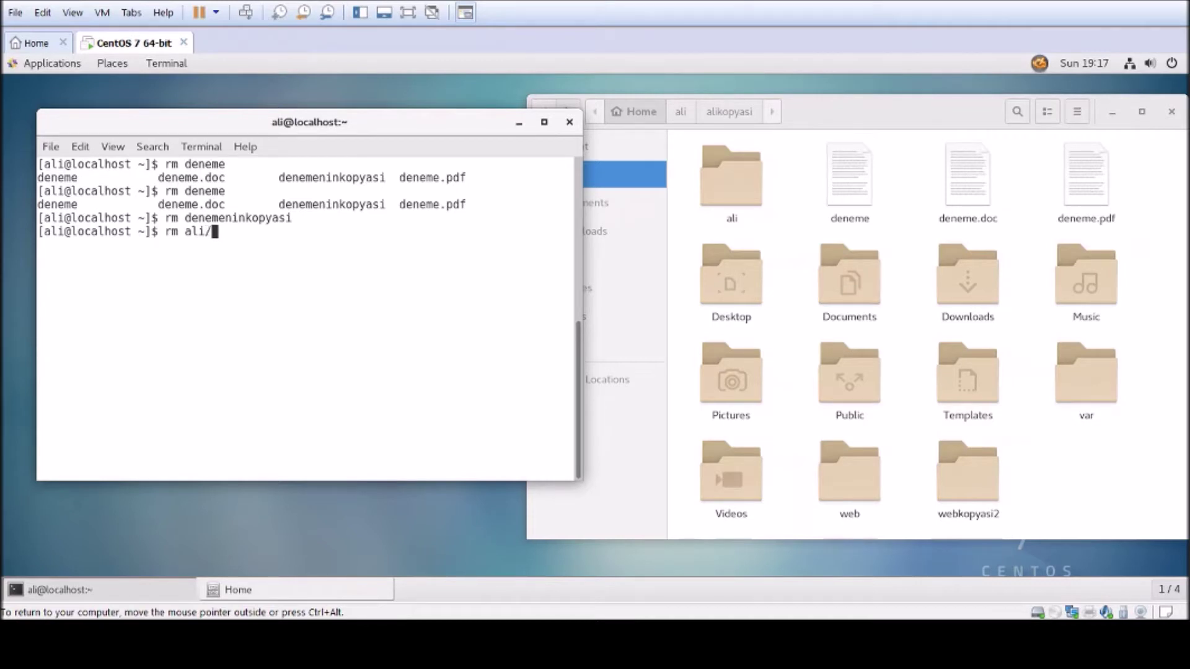
key(Return)
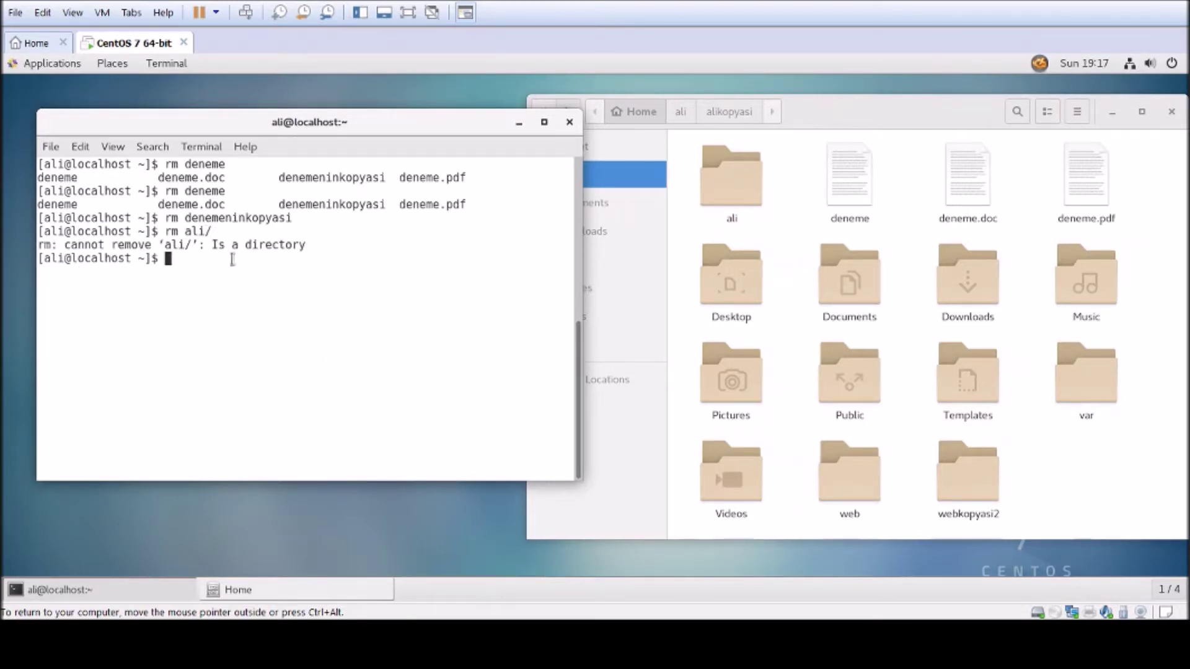
drag(212, 247, 287, 258)
click(285, 256)
Try to remove the ali directory with rmdir.
text(rmdir ali/)
key(Return)
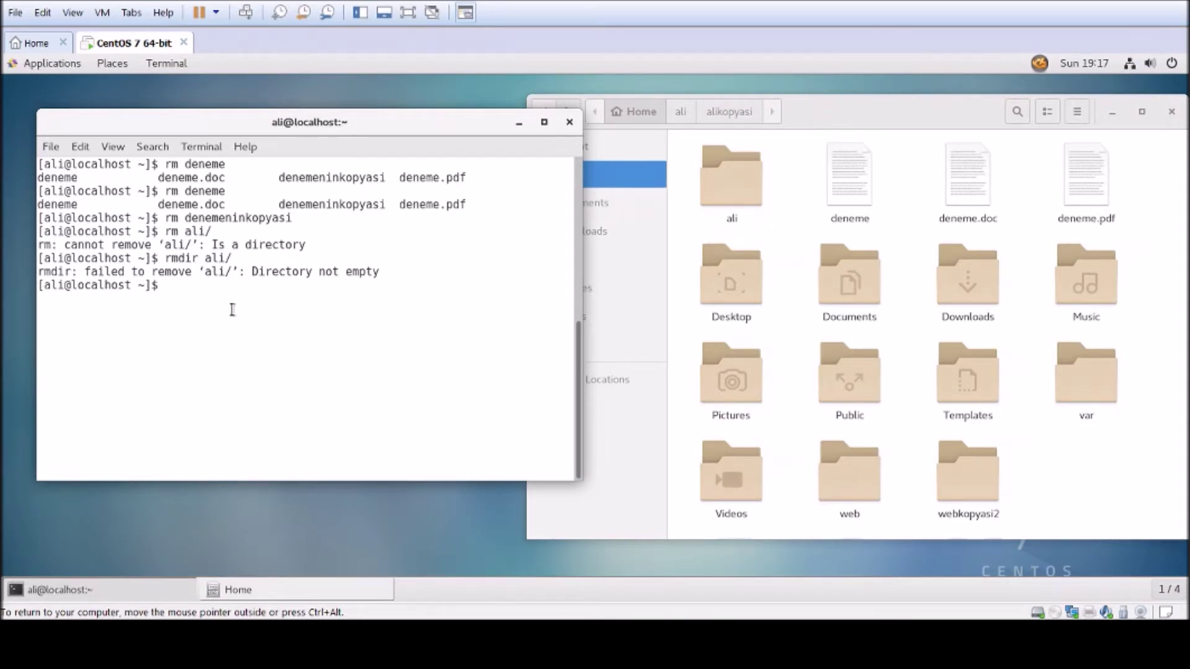
drag(233, 308, 136, 285)
click(184, 302)
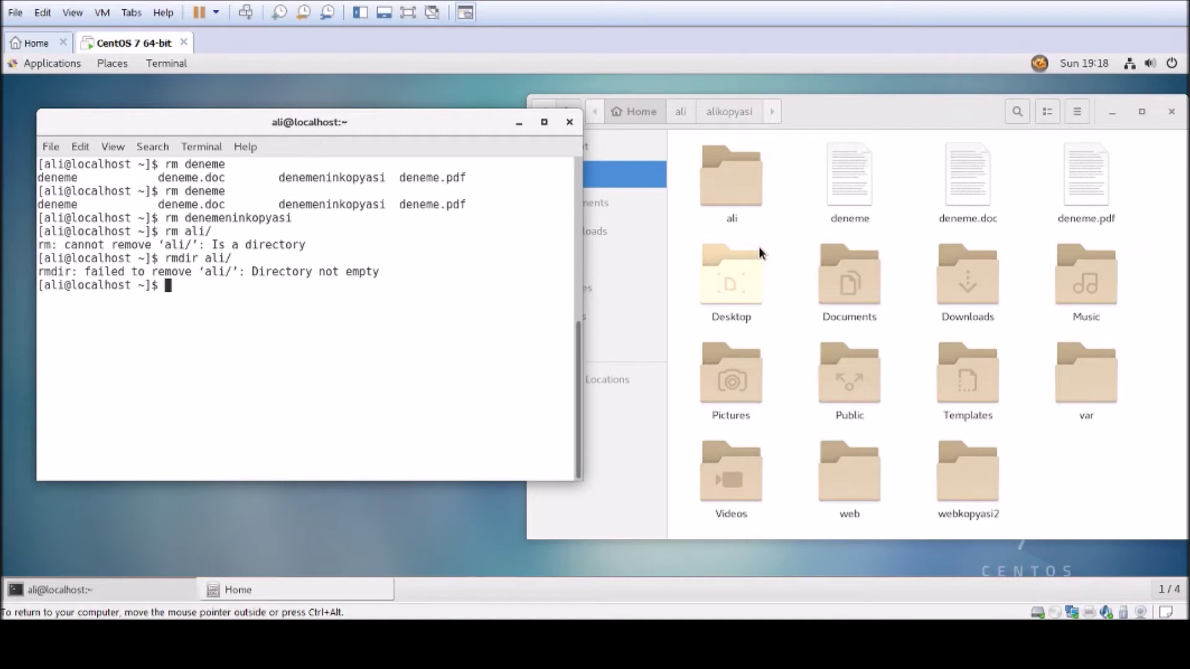
Examine the contents of the ali folder and its alikopyasi subfolder in the file manager, returning to the home folder.
double_click(737, 186)
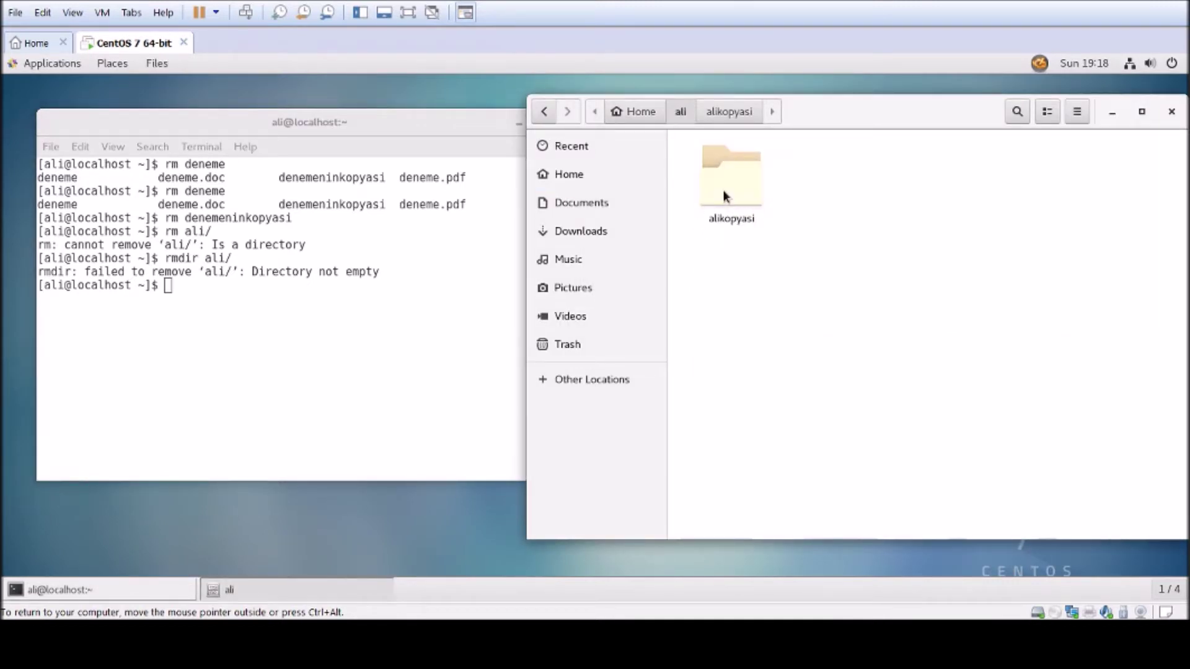
double_click(723, 190)
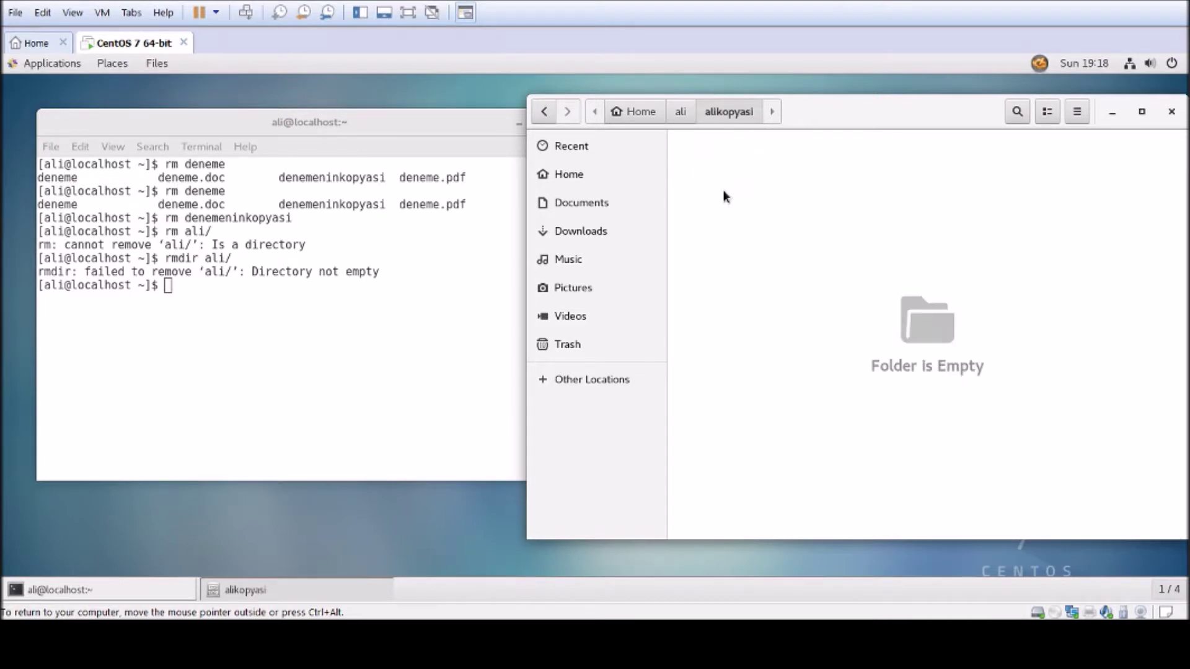
click(550, 116)
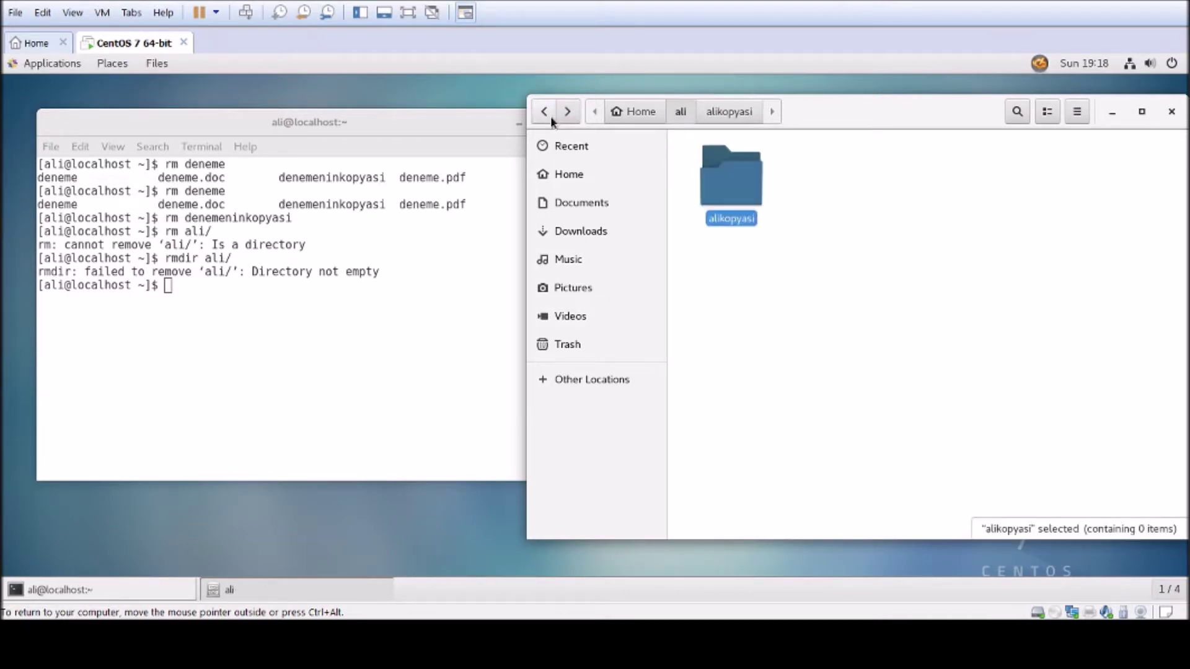
click(550, 117)
click(364, 322)
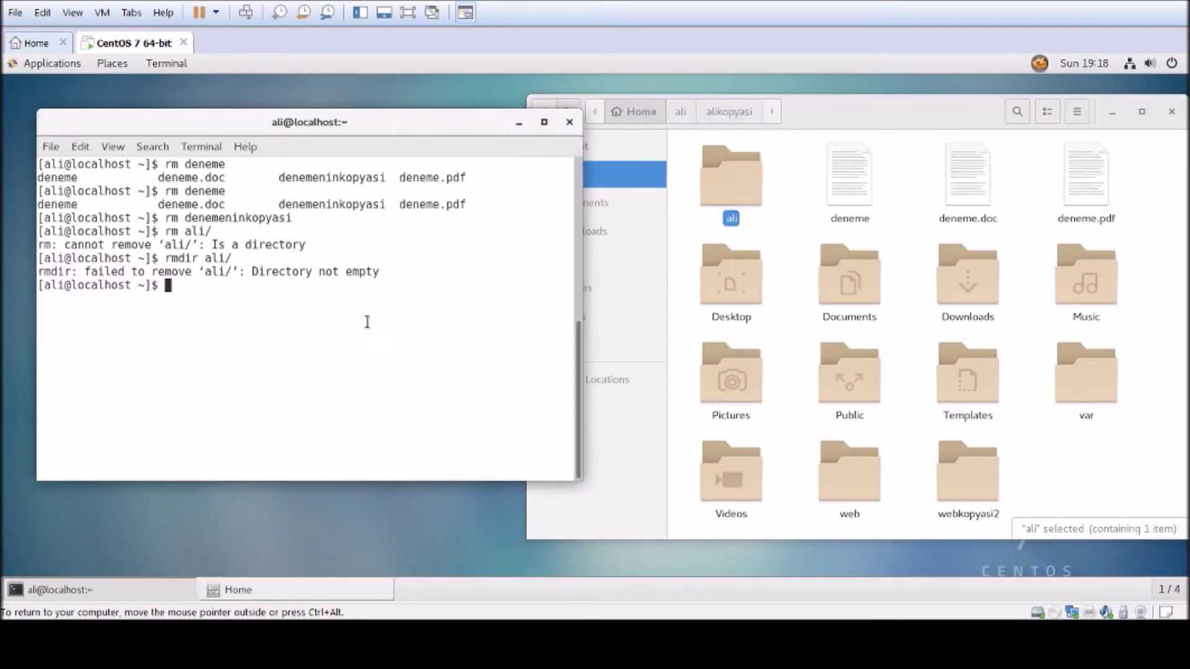
click(789, 234)
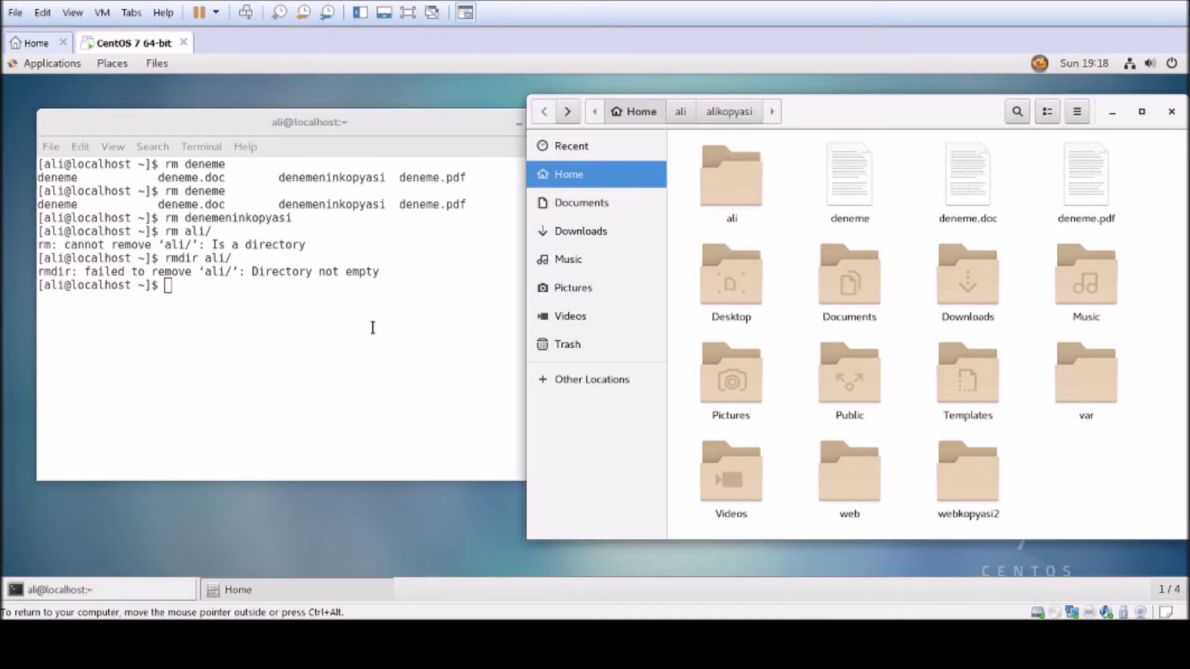
Remove the alikopyasi subdirectory of ali with rmdir and check the ali folder in the file manager.
click(348, 335)
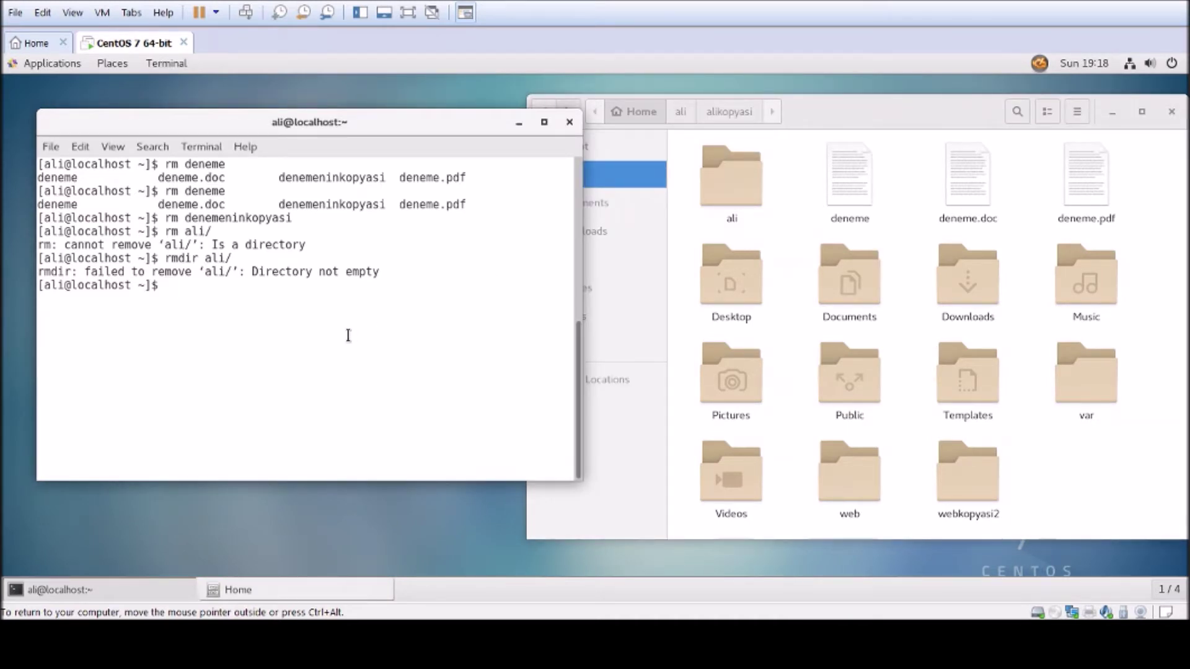
text(rmdir a)
key(Tab)
text(a)
key(Tab)
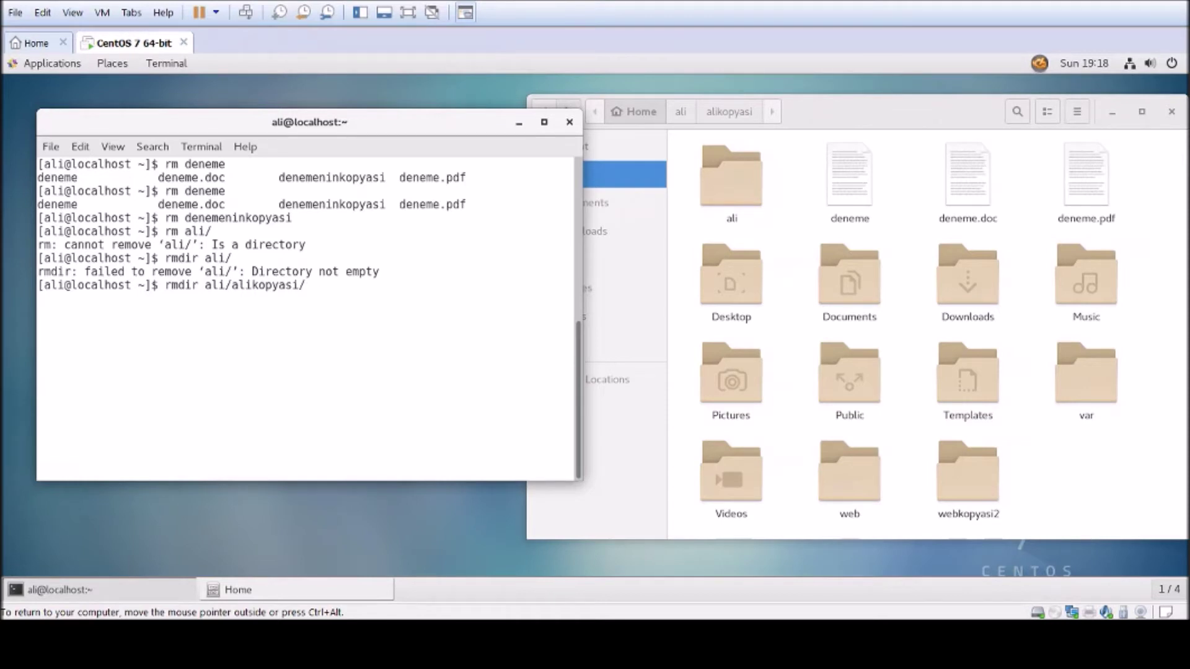
key(Return)
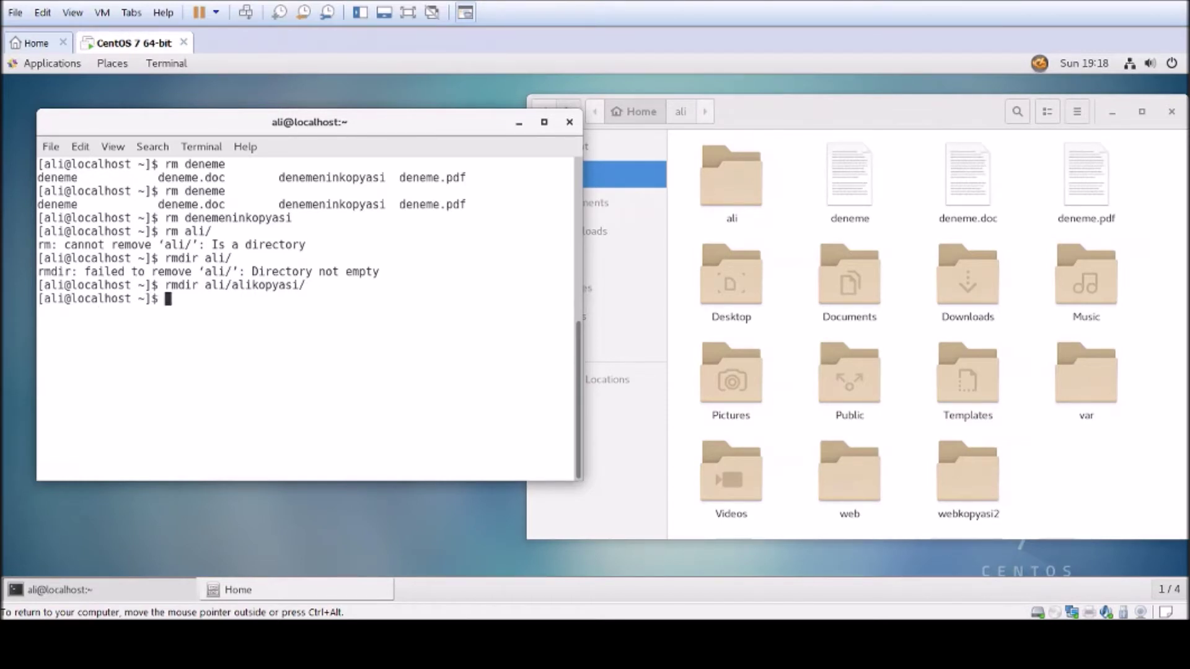
click(733, 183)
double_click(733, 186)
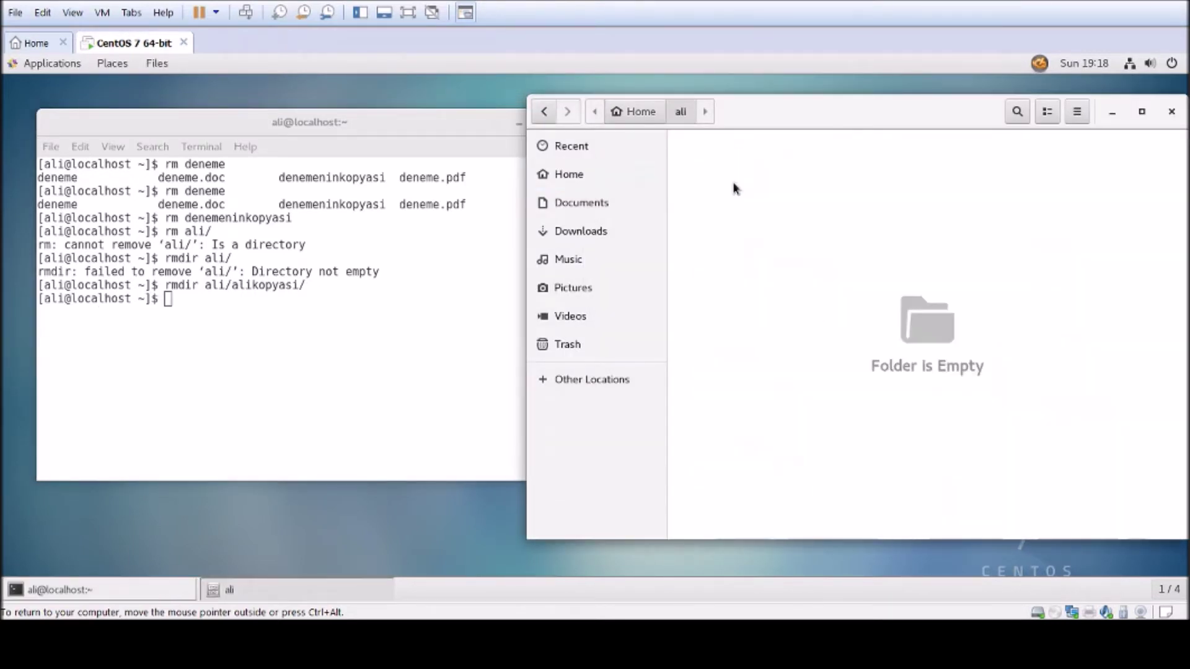
click(544, 112)
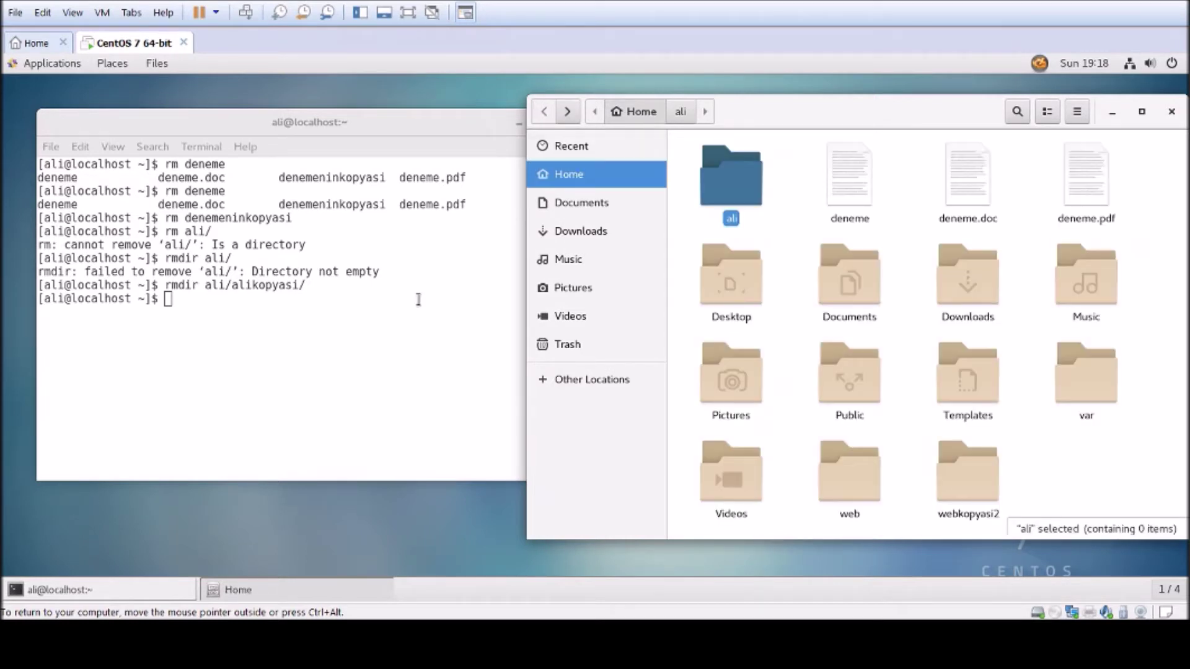
Remove the ali directory from the home folder with rmdir in the terminal.
click(389, 315)
text(rmd)
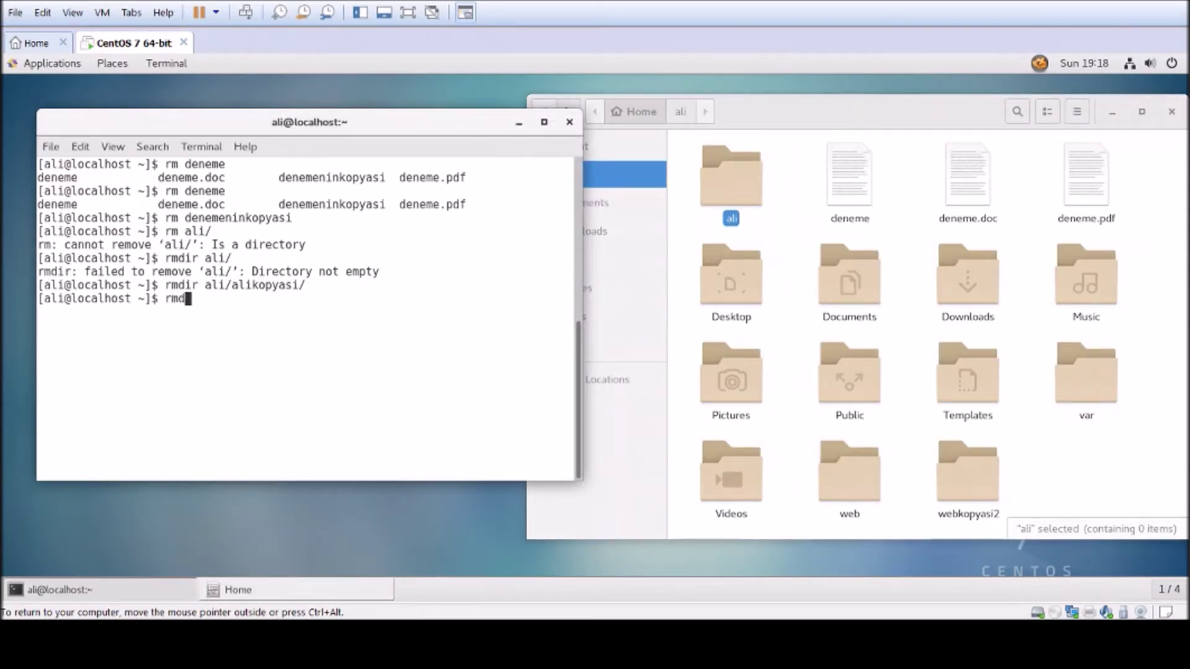
text(ir ali/)
key(Return)
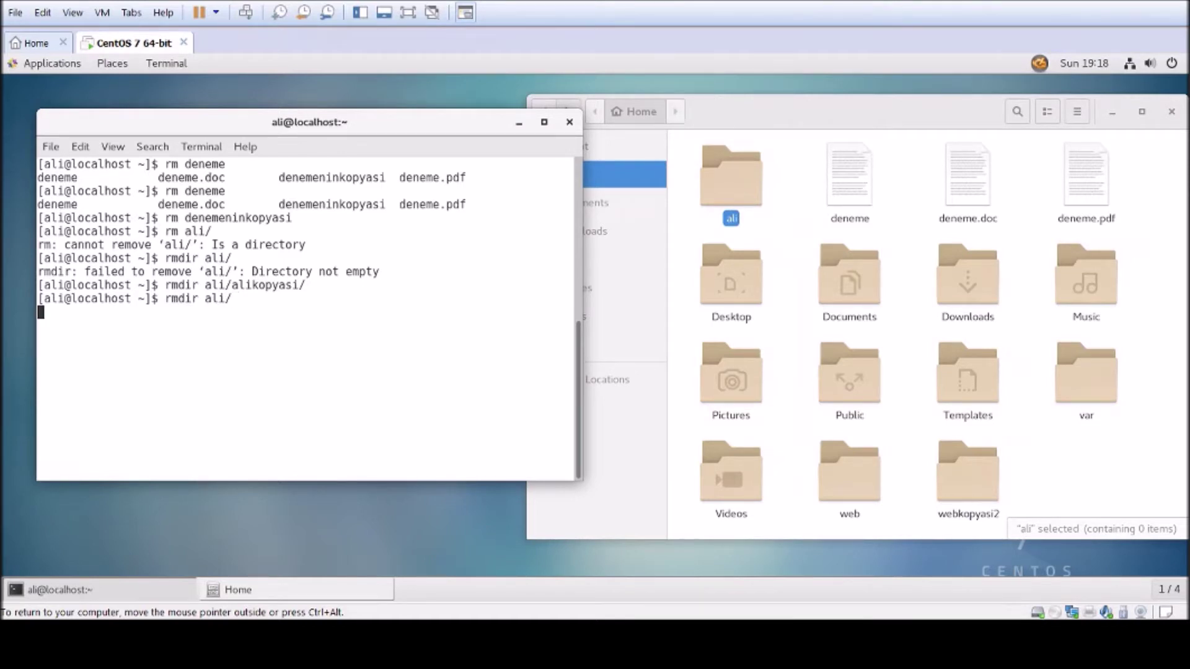
click(1017, 496)
click(379, 396)
double_click(379, 395)
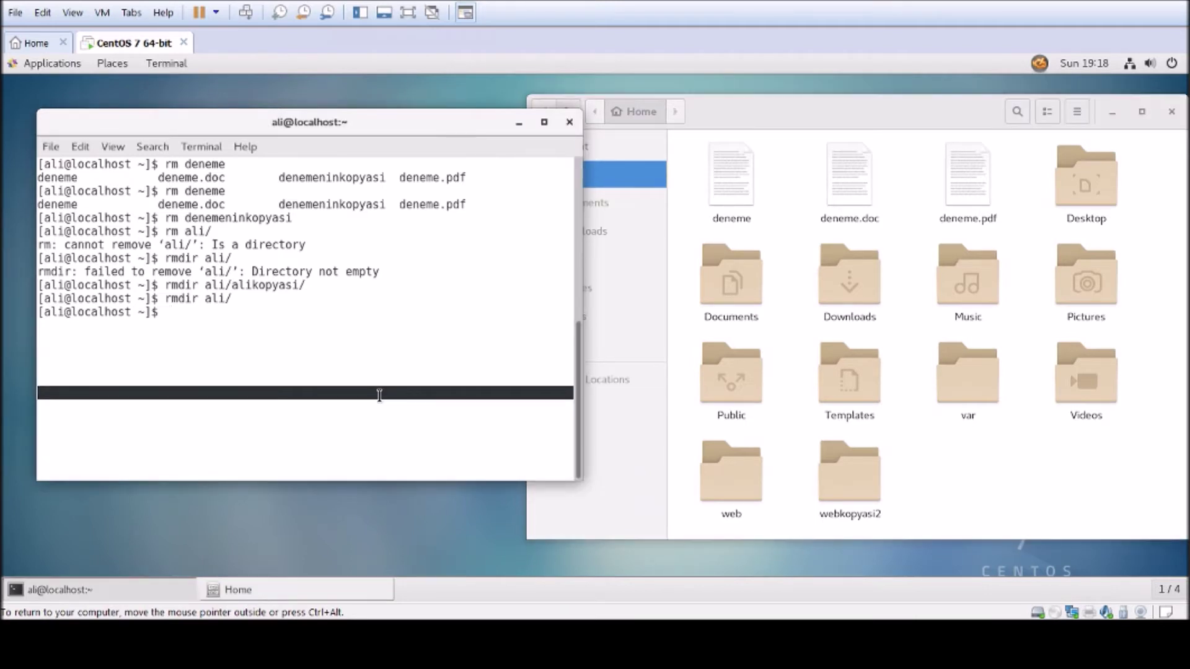
text(ls)
key(BackSpace)
key(BackSpace)
click(329, 379)
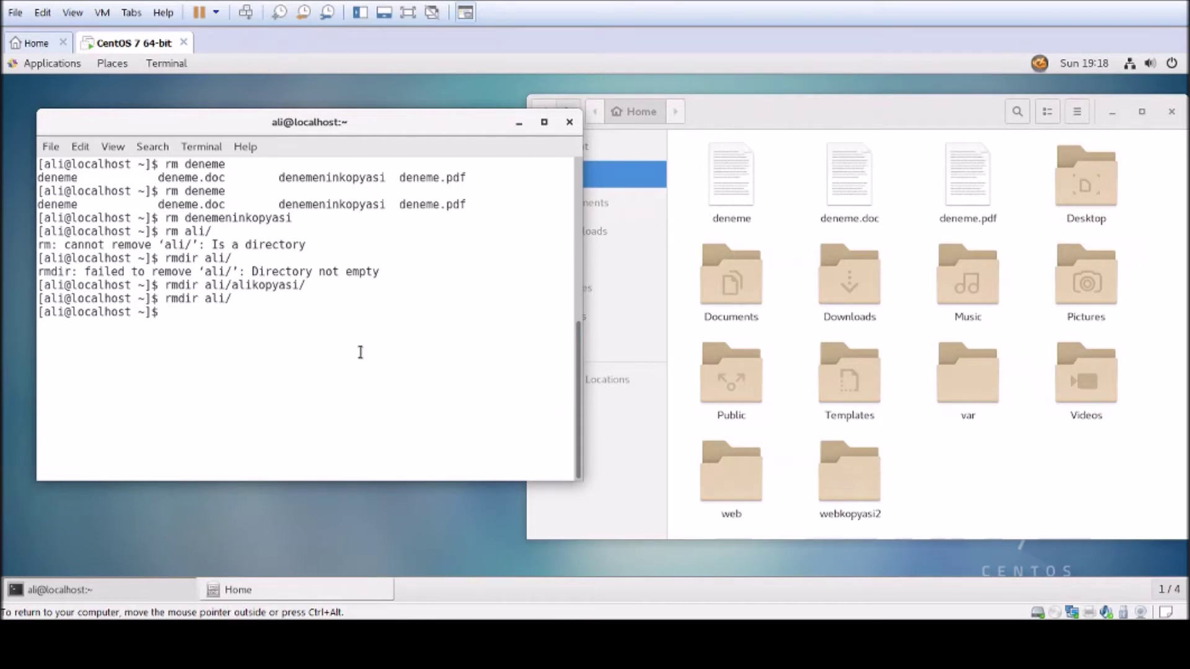
Create the nested directories ali/ali1 with mkdir -p and check the ali folder in the file manager.
text(mkdir - p ali/ali1)
key(Return)
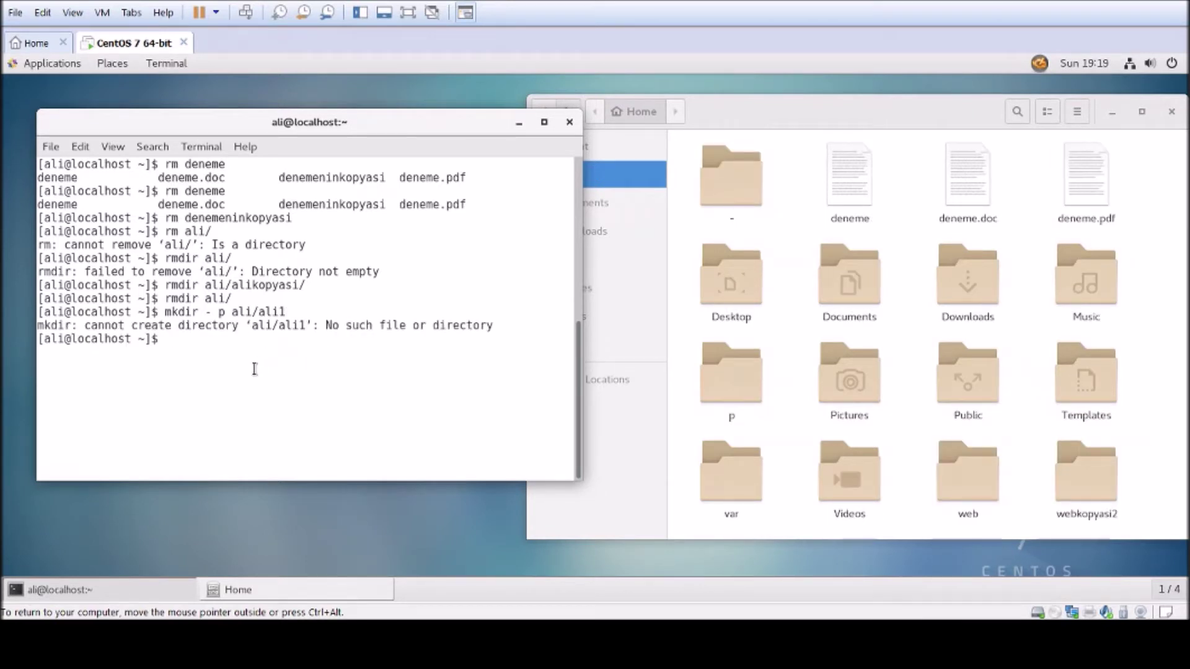
key(Up)
key(BackSpace)
key(BackSpace)
key(BackSpace)
key(BackSpace)
key(BackSpace)
key(BackSpace)
key(BackSpace)
key(BackSpace)
key(BackSpace)
key(BackSpace)
key(BackSpace)
text(p ali/ali1)
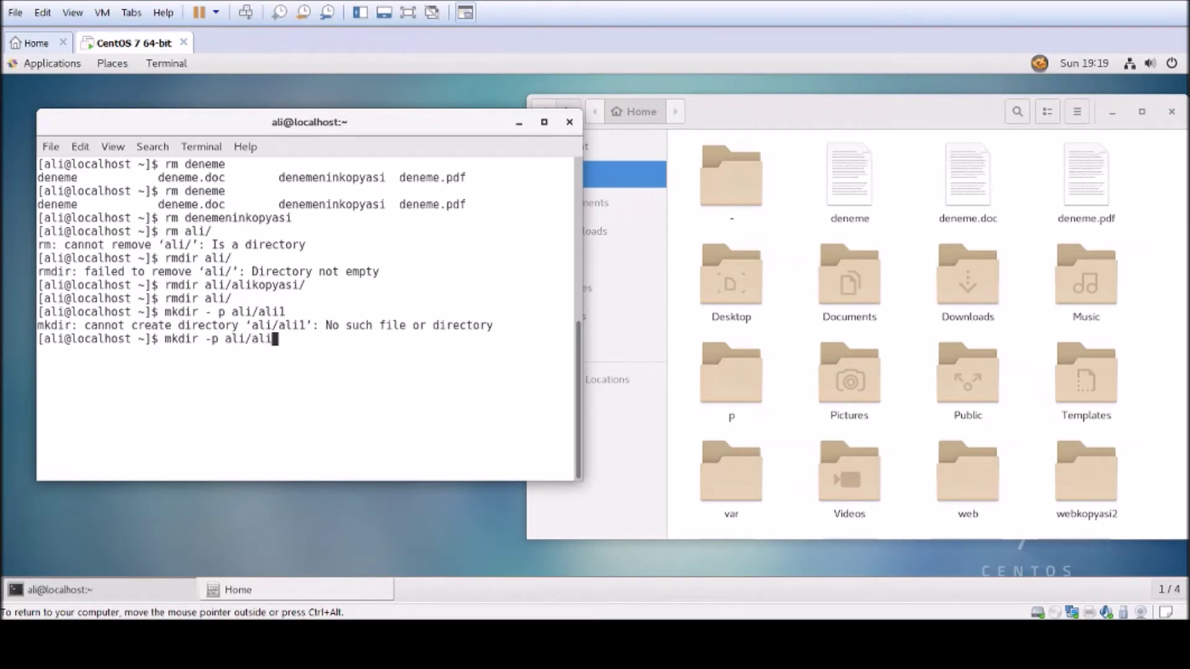
key(Return)
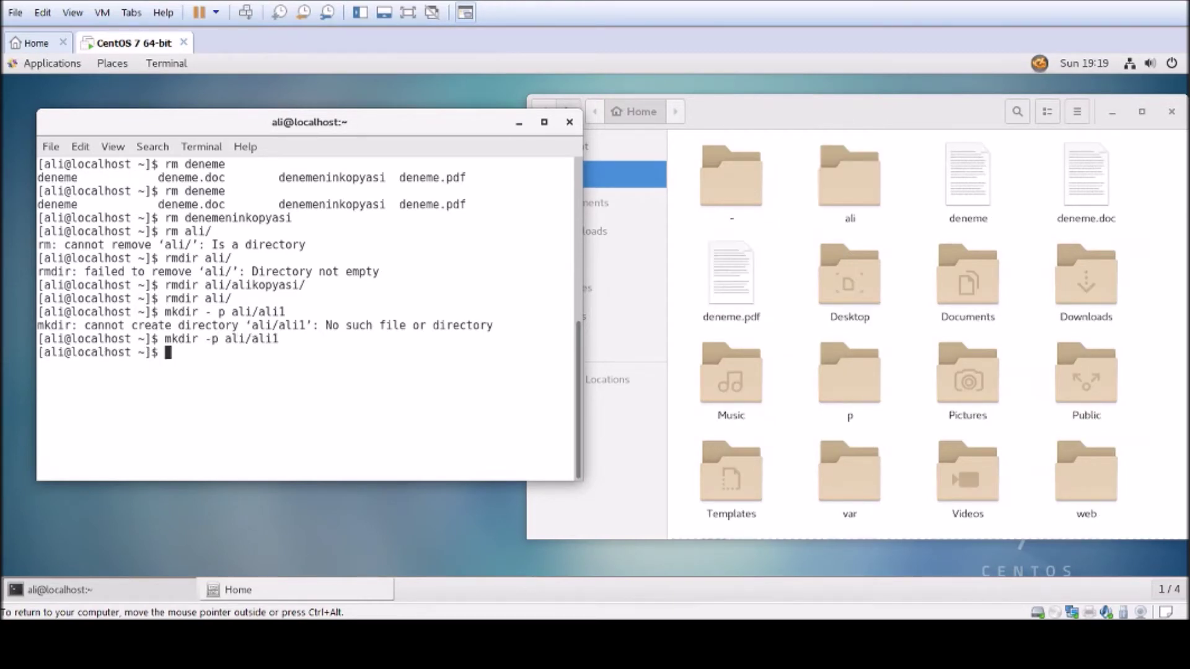
click(849, 180)
double_click(855, 208)
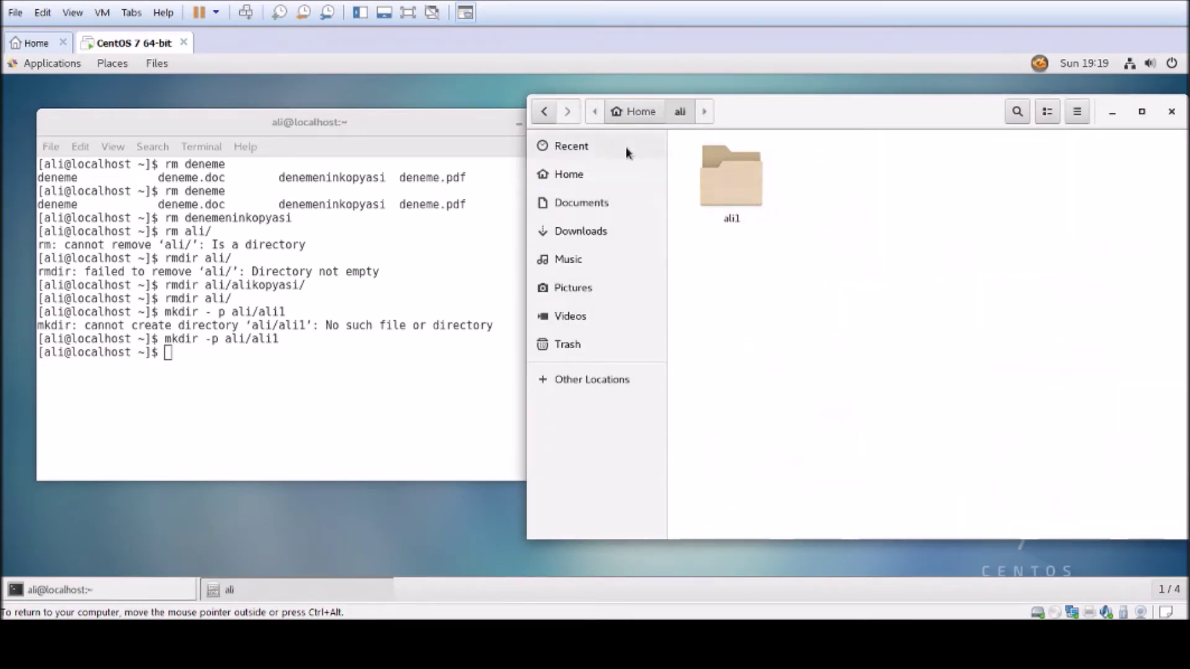
click(545, 113)
Change the terminal's working directory to the ali directory in the home folder with cd.
click(319, 384)
text(cd /ali)
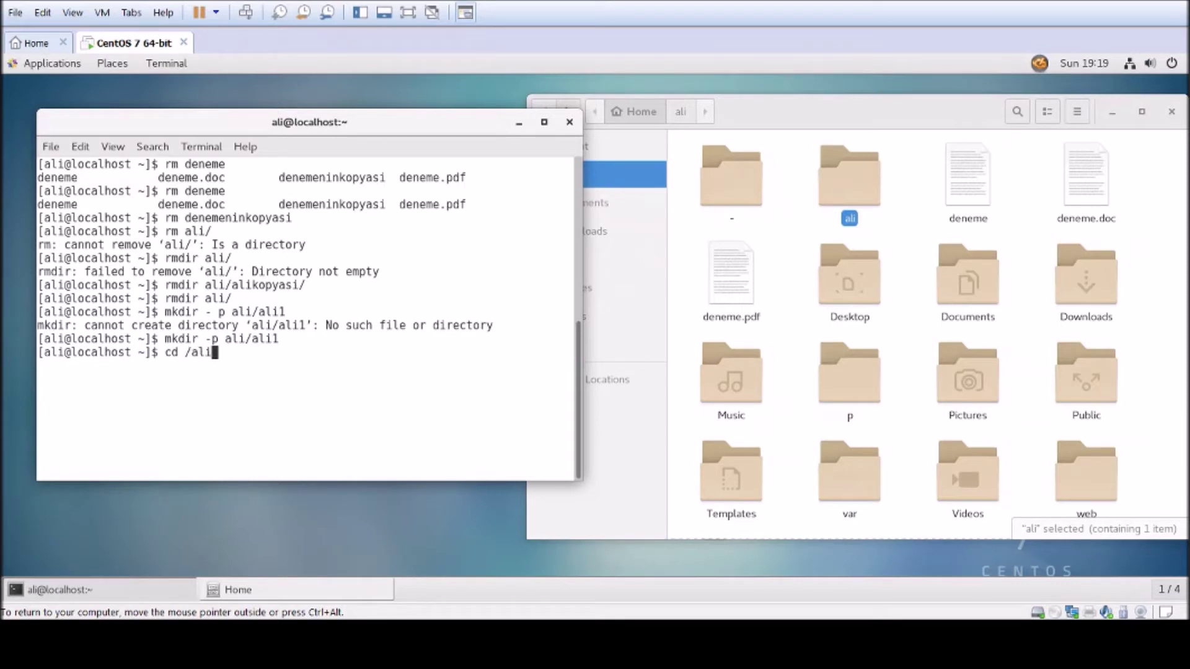
key(Return)
text(cd ali/)
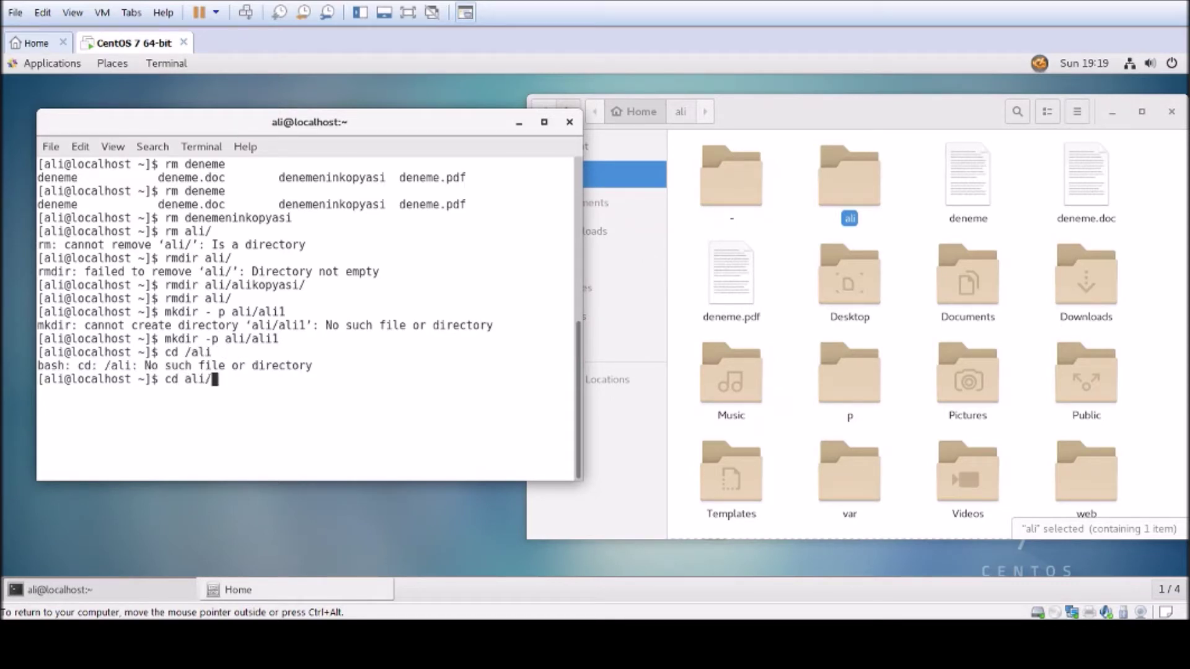
key(Return)
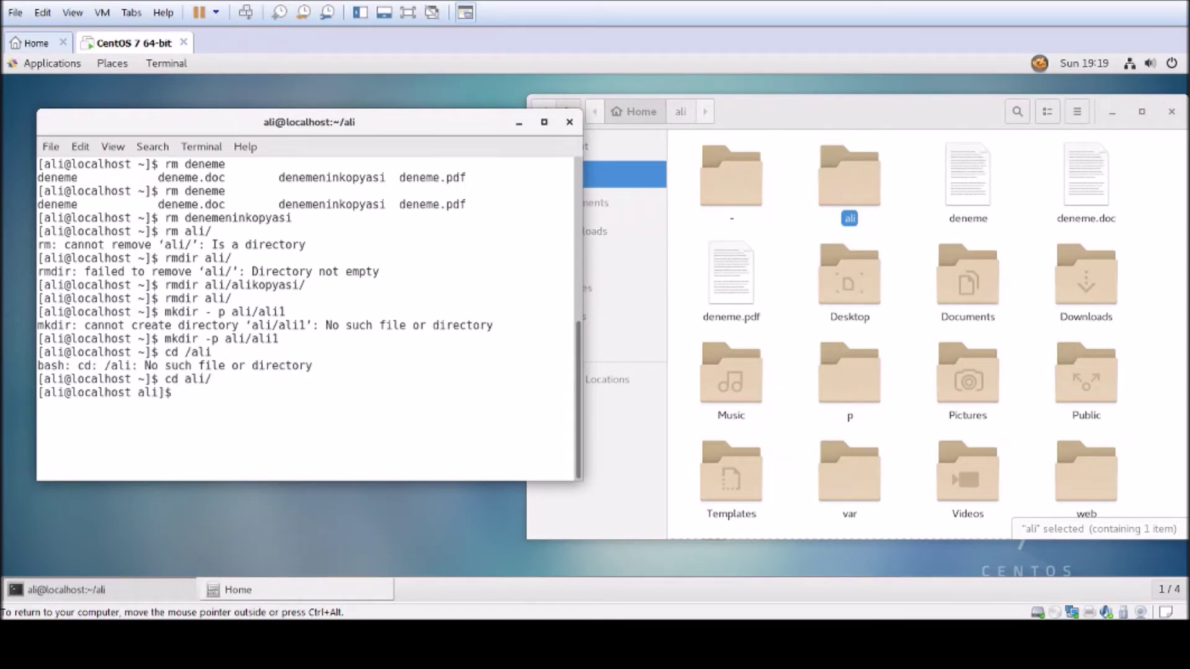
Create the directories ali3, ali4, ali5 and ali6 with a single mkdir command and check the ali folder in the file manager.
text(mkdir ali3 ali4 a)
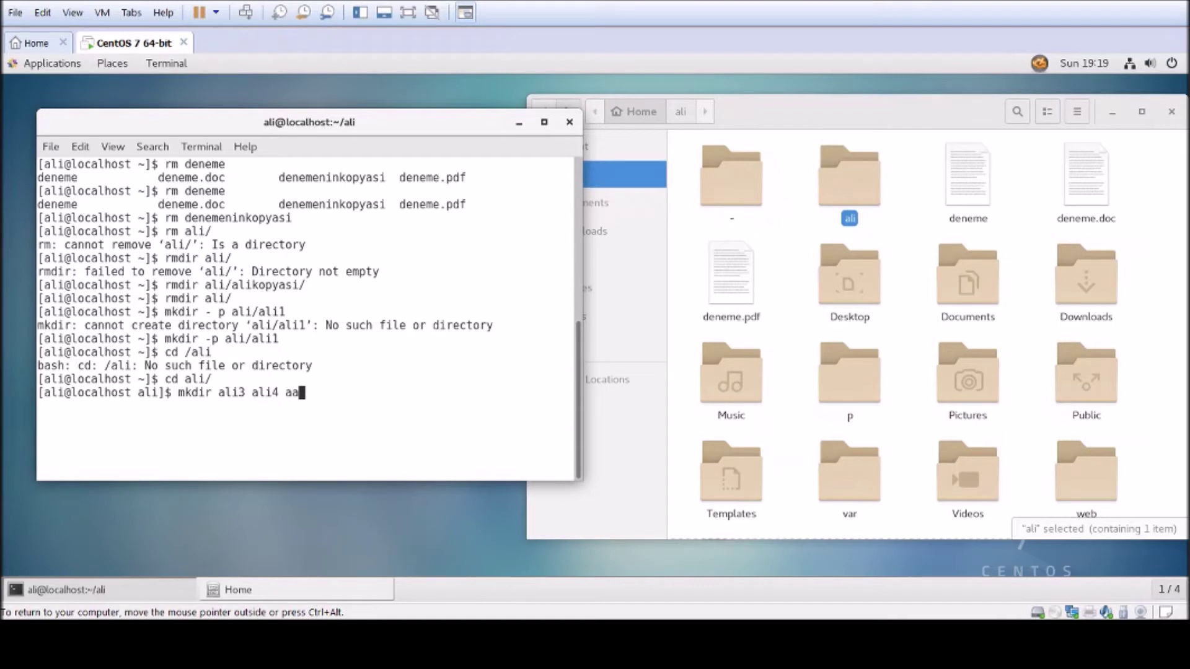
text(li5 ali6)
key(Return)
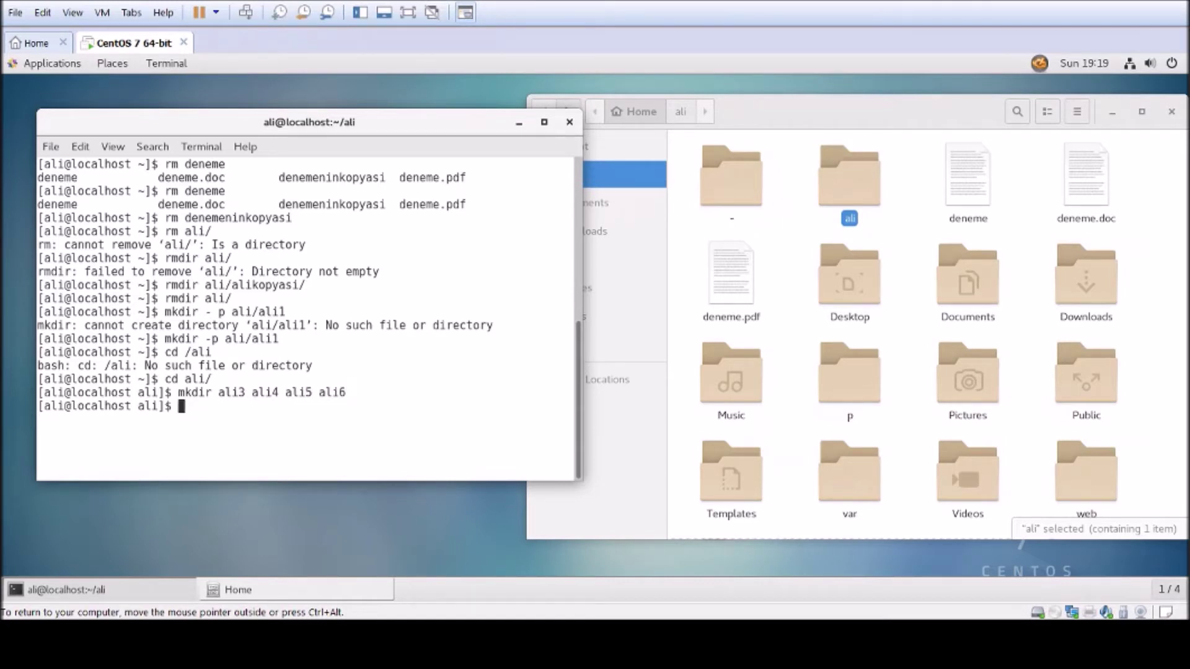
double_click(850, 196)
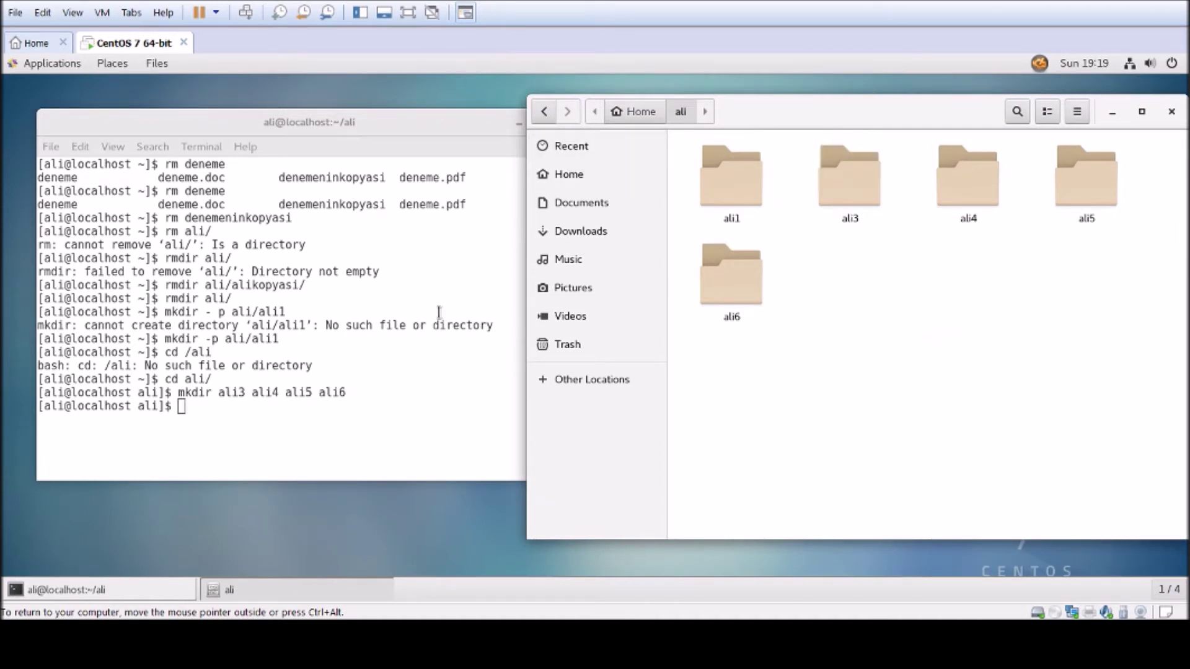
click(385, 377)
text(mkdir)
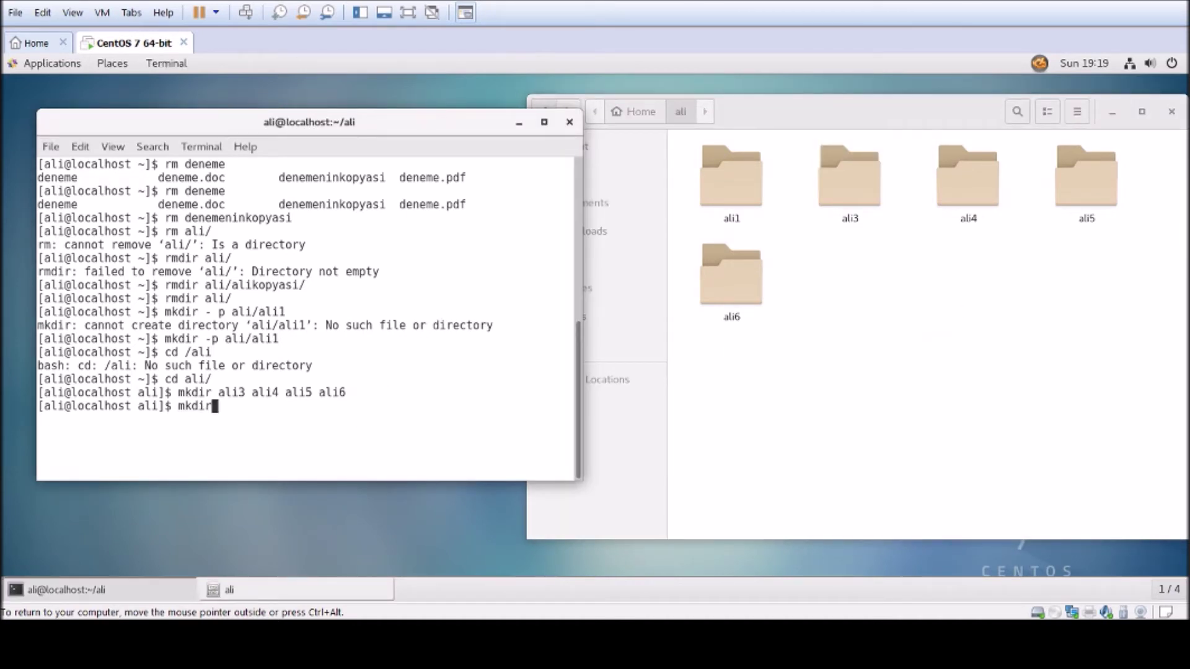
click(957, 335)
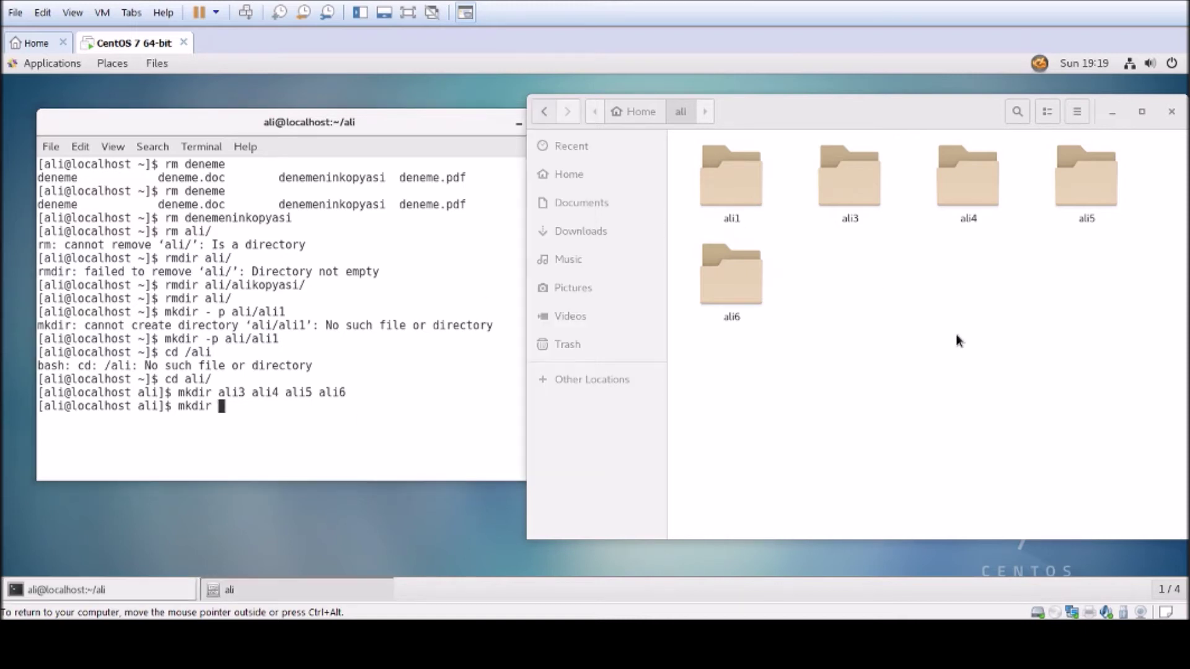
click(545, 113)
click(378, 440)
key(BackSpace)
key(BackSpace)
key(BackSpace)
key(BackSpace)
key(BackSpace)
key(BackSpace)
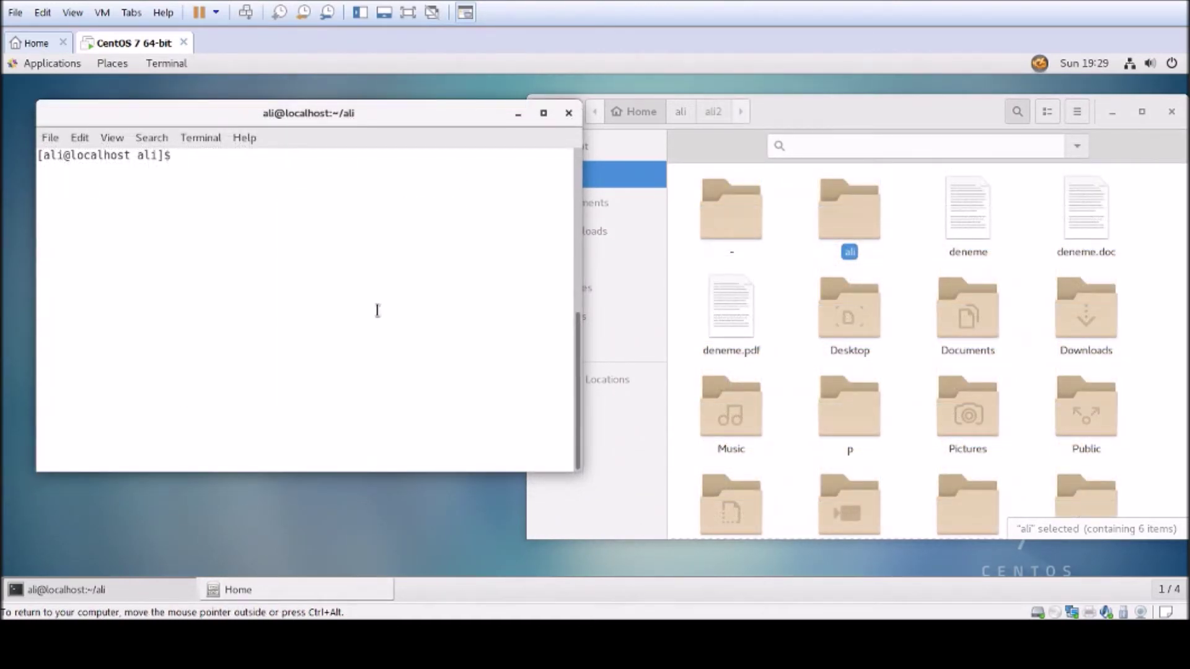
text(rm -r ali)
key(Tab)
key(Tab)
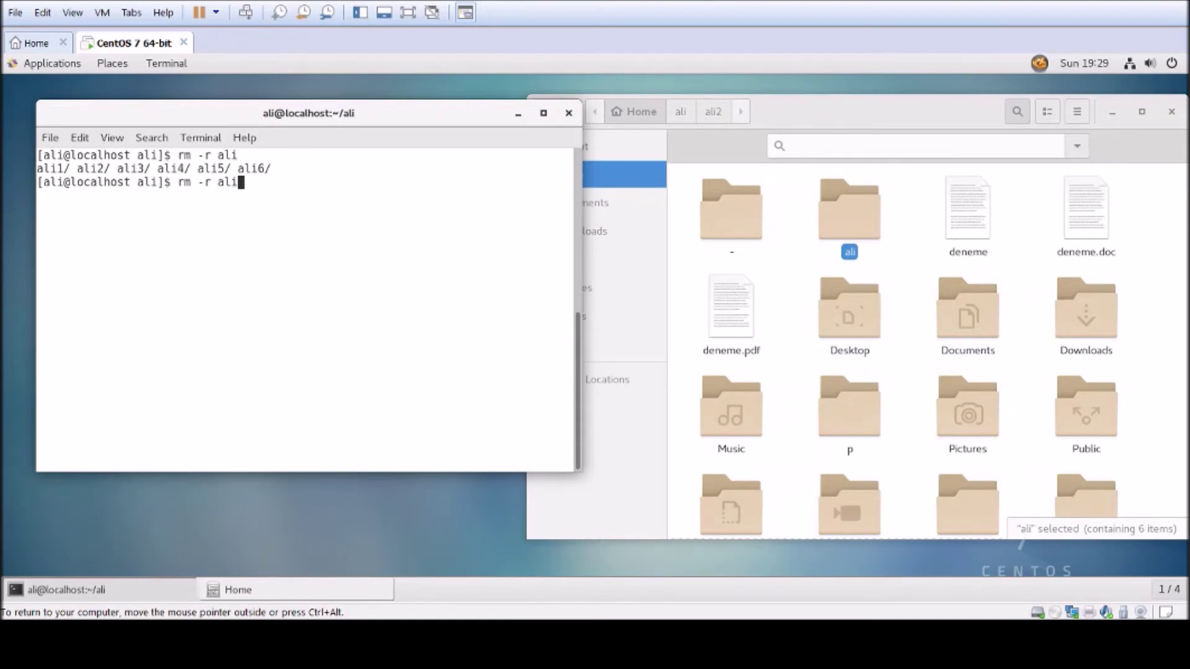
key(BackSpace)
key(BackSpace)
key(BackSpace)
key(BackSpace)
key(BackSpace)
key(BackSpace)
key(BackSpace)
key(BackSpace)
key(BackSpace)
Go up to the home directory with cd .. and list its contents with ls.
text(cd ..)
key(Return)
text(ls)
key(Return)
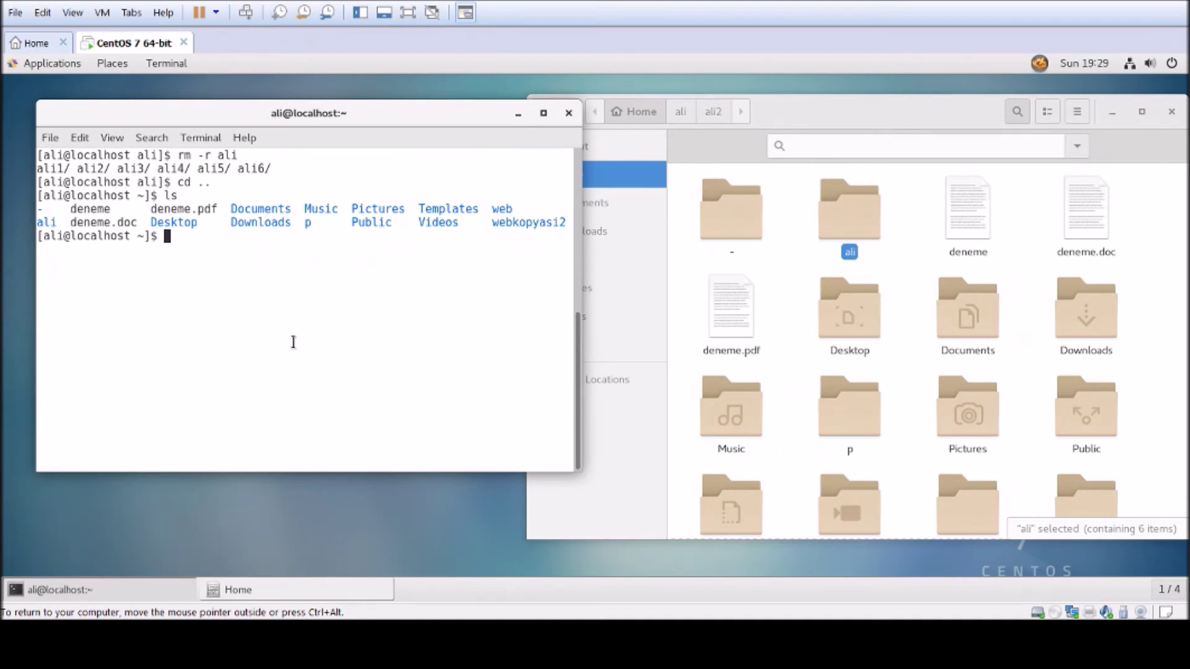
Delete the ali directory with all its subdirectories using rm -r and check the home folder in the file manager.
text(rm -r ali/)
key(Return)
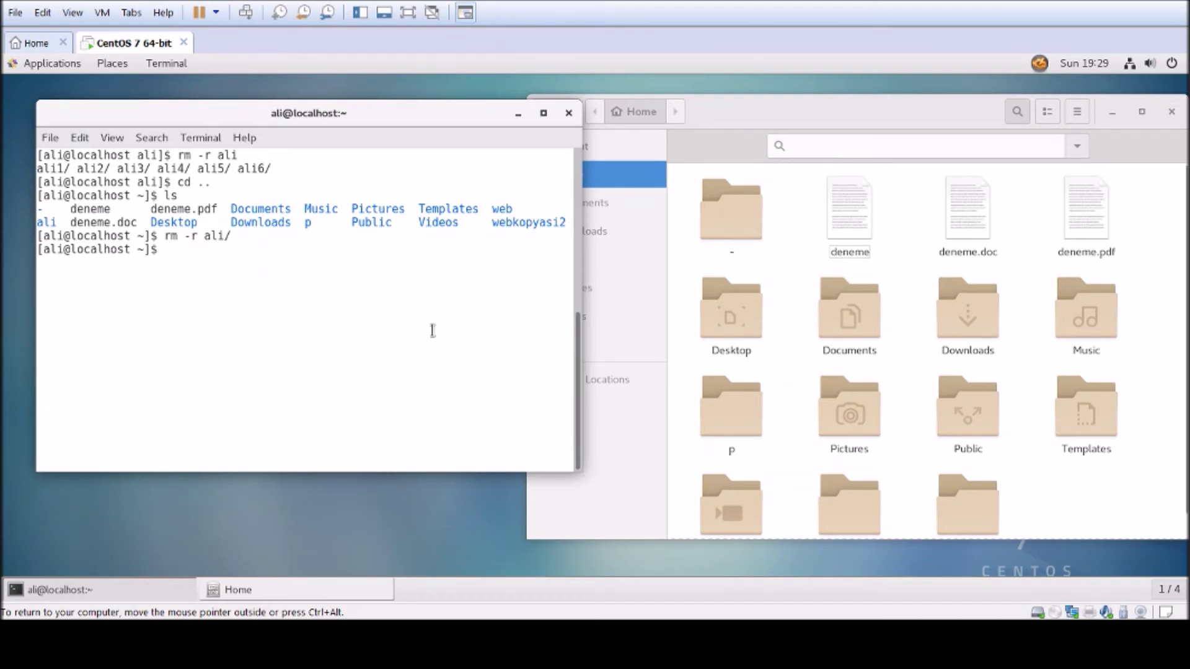
click(747, 122)
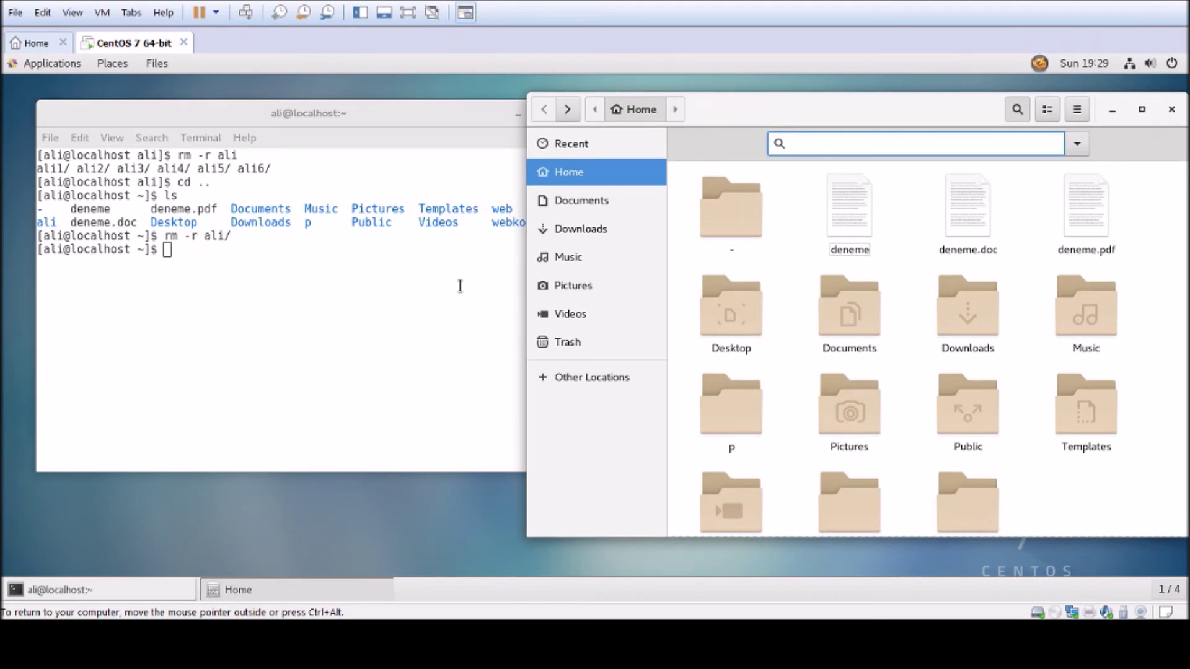
Delete every item in the home directory whose name starts with dene, using rm -r dene*.
click(288, 345)
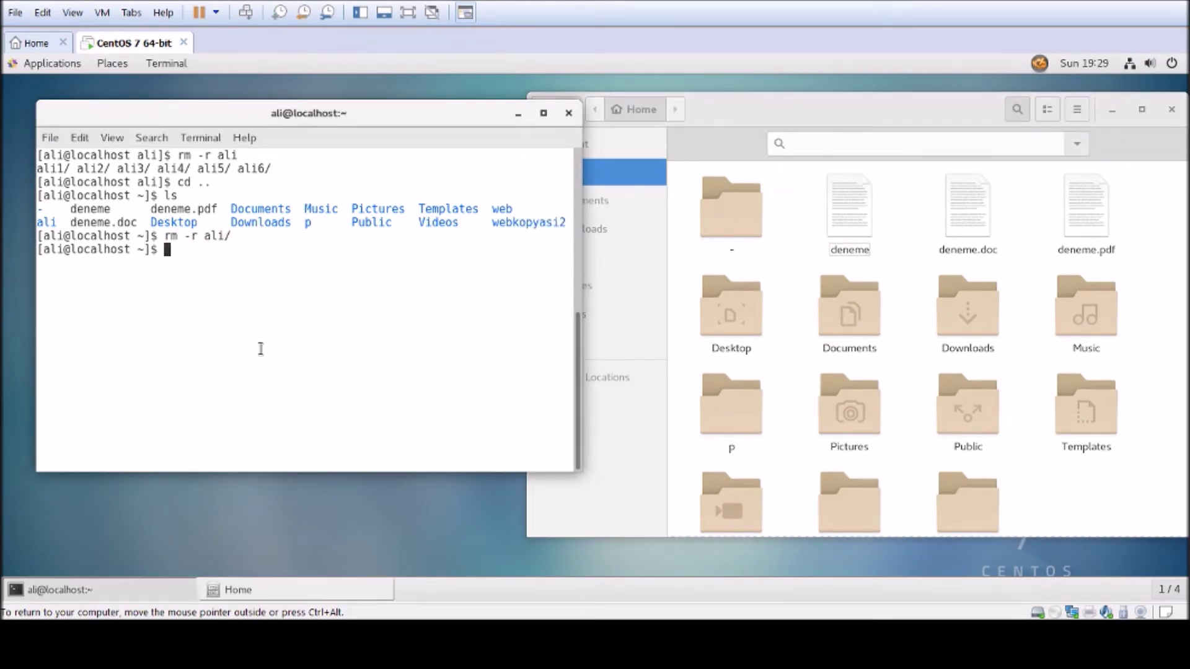
text(rm -r dene*)
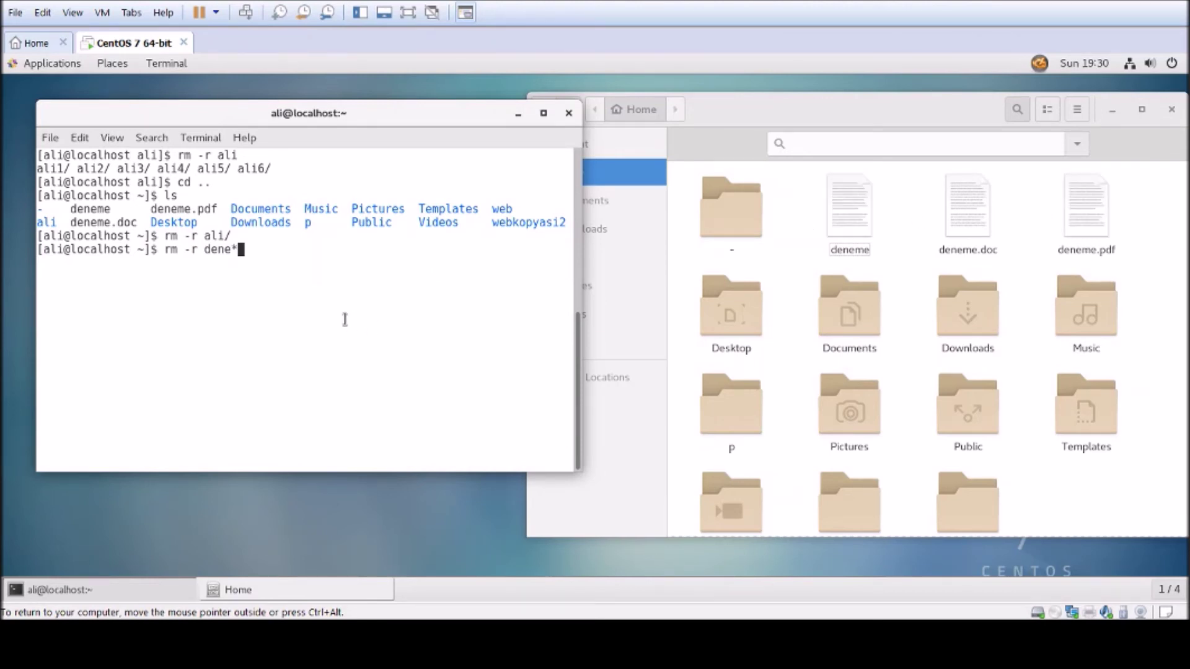
key(Return)
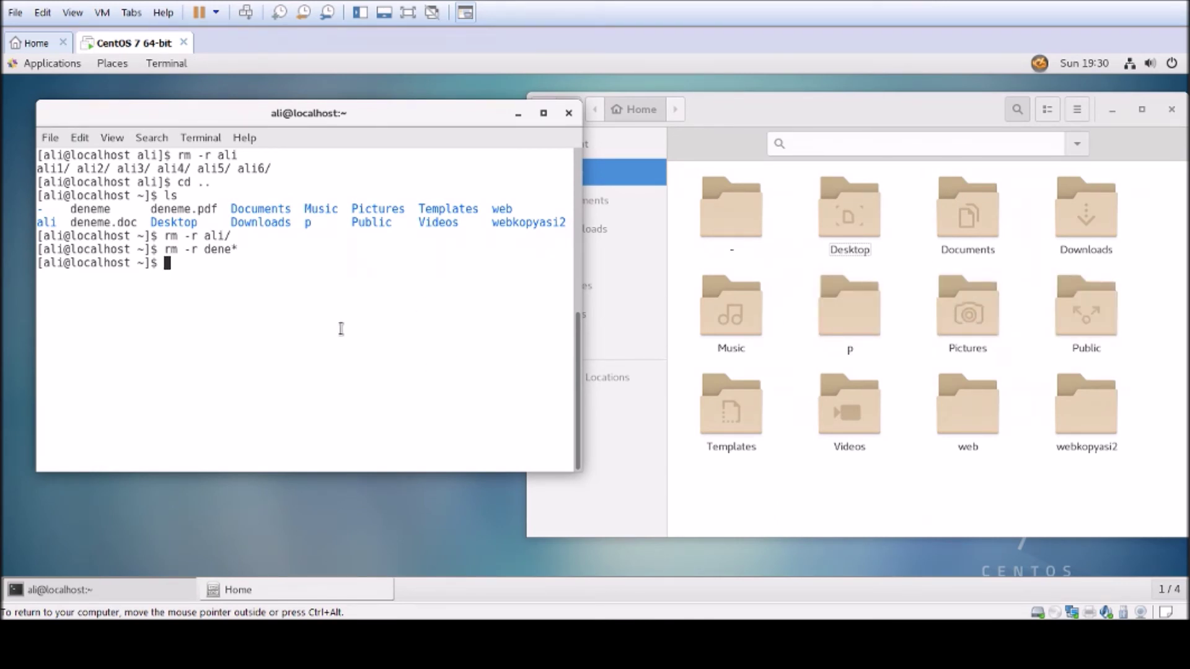
text(*dene)
key(BackSpace)
key(BackSpace)
key(BackSpace)
key(BackSpace)
key(BackSpace)
text(rm -r *dene)
key(BackSpace)
key(BackSpace)
key(BackSpace)
key(BackSpace)
key(BackSpace)
key(BackSpace)
key(BackSpace)
key(BackSpace)
key(BackSpace)
key(BackSpace)
key(BackSpace)
text(rm -rf)
key(BackSpace)
key(BackSpace)
key(BackSpace)
key(BackSpace)
key(BackSpace)
key(BackSpace)
key(BackSpace)
text(rmdir)
key(BackSpace)
key(BackSpace)
key(BackSpace)
key(BackSpace)
key(BackSpace)
key(BackSpace)
Begin an rm command at the terminal prompt in the home directory.
text(rm)
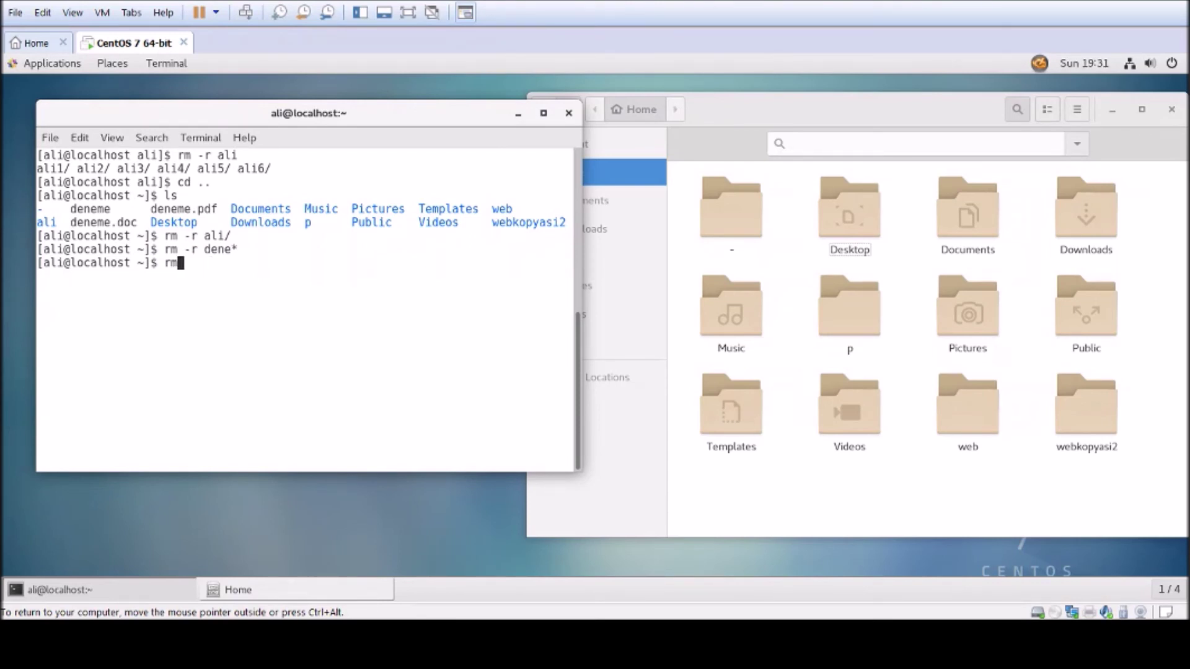